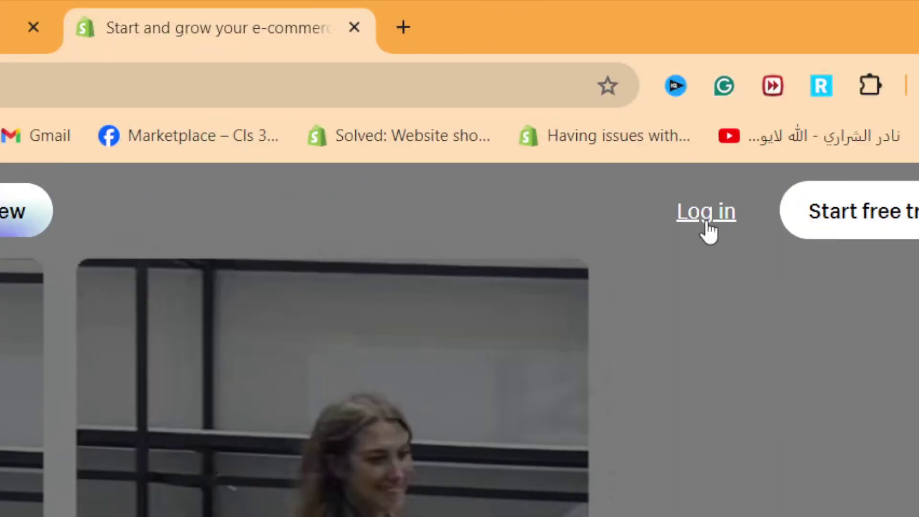
Log in to Shopify to reach the Your stores list showing My Store and Test.
{"action": "left_click", "coordinate": [737, 95]}
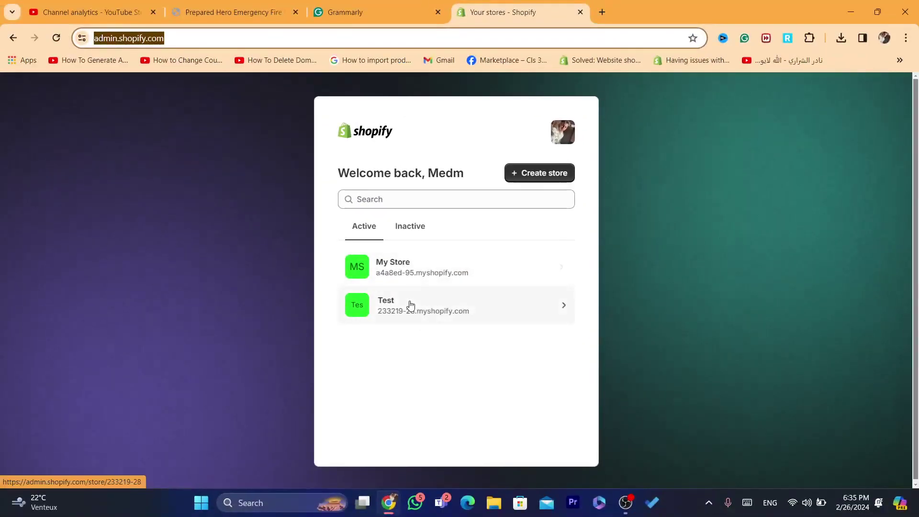
Open the Test store's Settings and go to the Apps and sales channels page.
{"action": "left_click", "coordinate": [264, 358]}
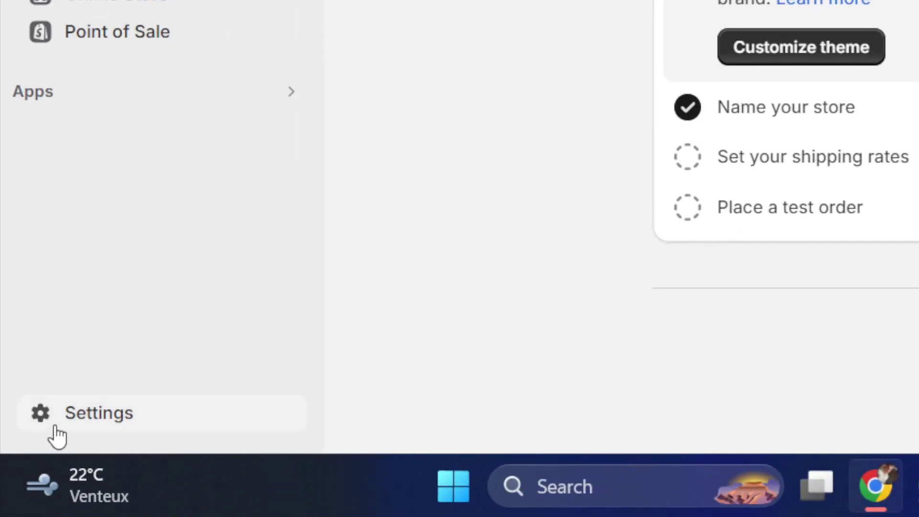
{"action": "left_click", "coordinate": [56, 431]}
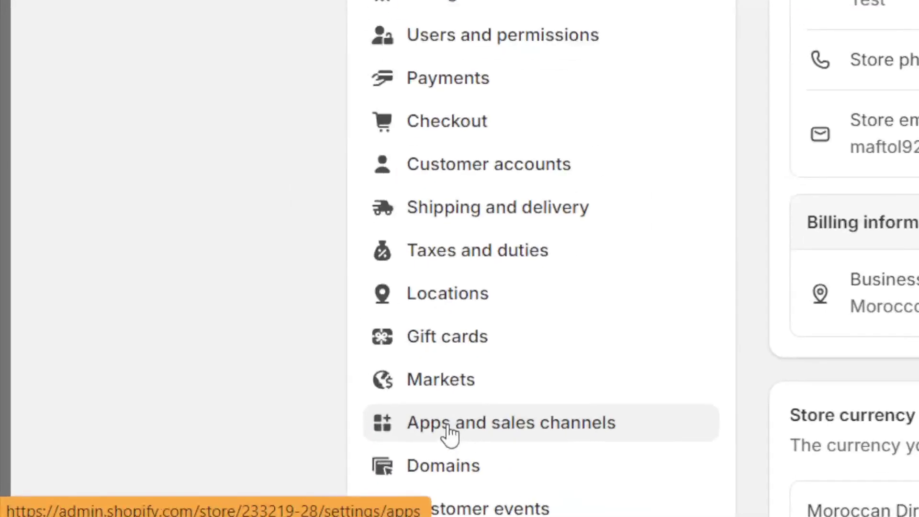
{"action": "left_click", "coordinate": [449, 429]}
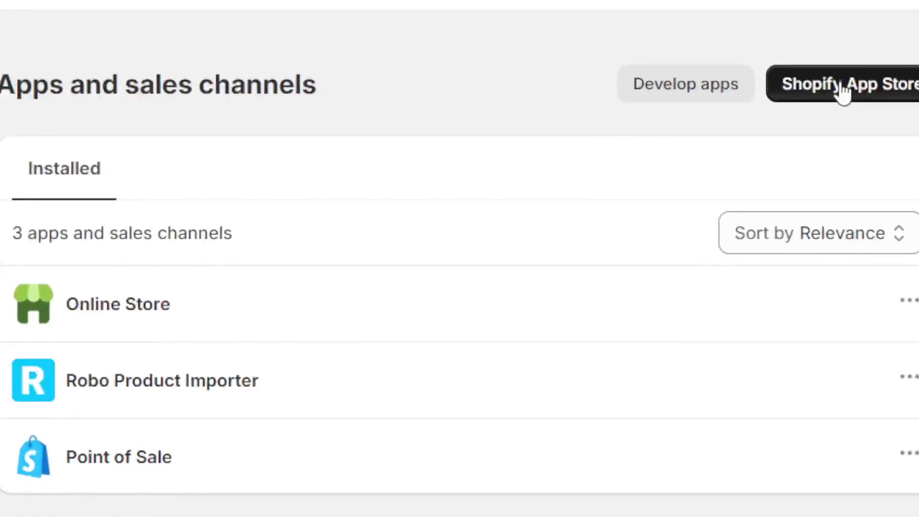
Search the Shopify App Store for 'Subscription' and browse the results to Appstle Subscriptions App.
{"action": "left_click", "coordinate": [843, 91]}
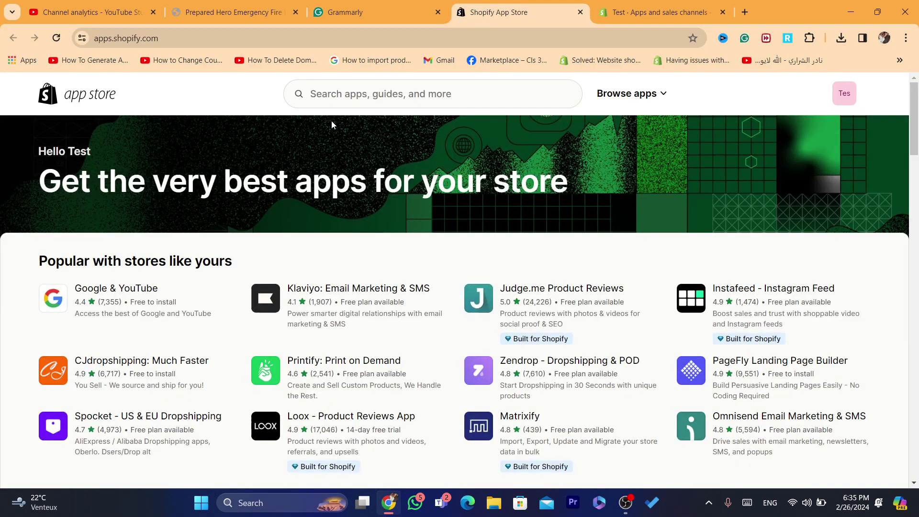
{"action": "left_click", "coordinate": [339, 88]}
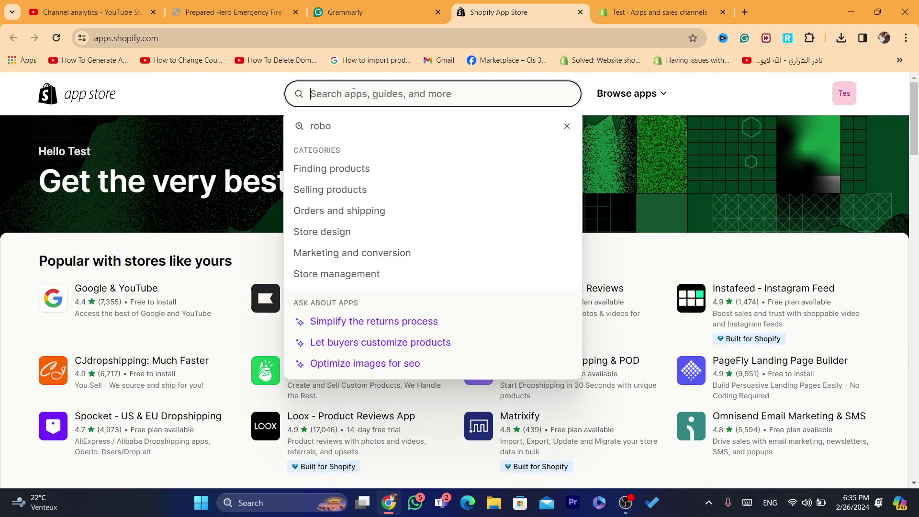
{"action": "type", "text": "Subscription"}
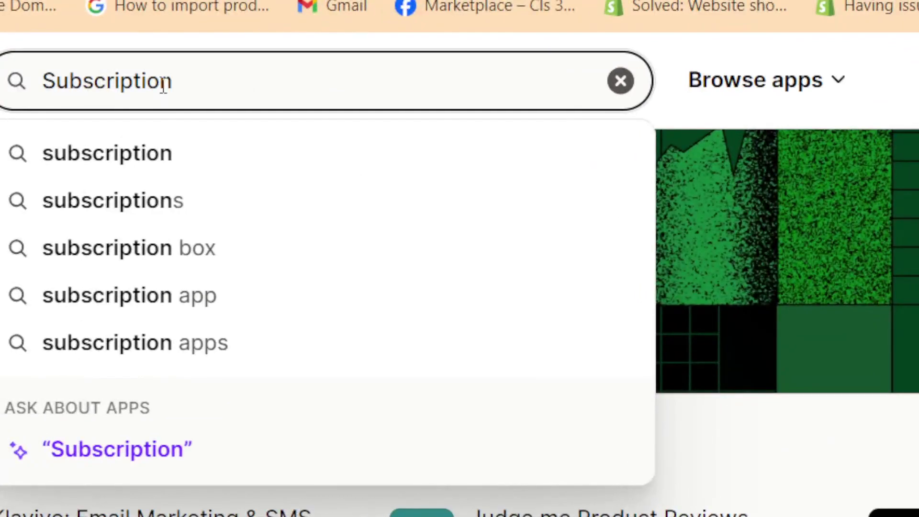
{"action": "key", "text": "Return"}
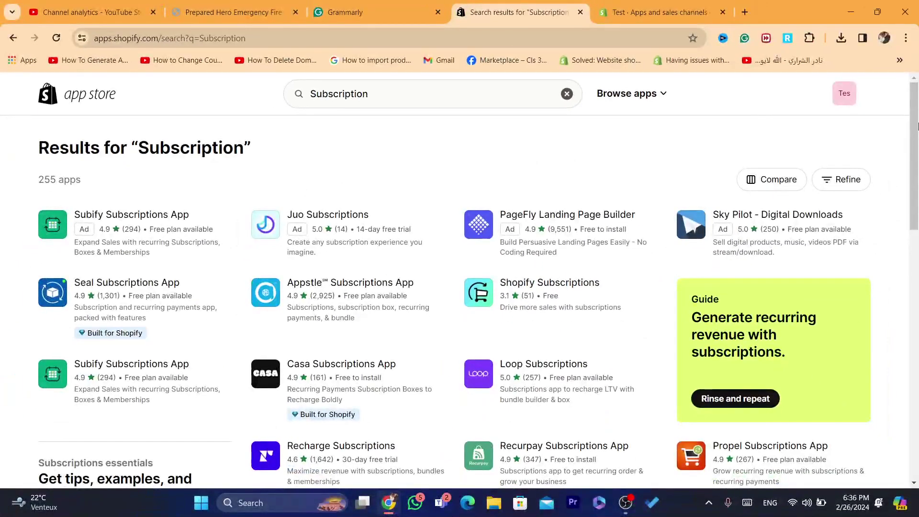
{"action": "scroll", "coordinate": [917, 146], "scroll_direction": "down", "scroll_amount": 1}
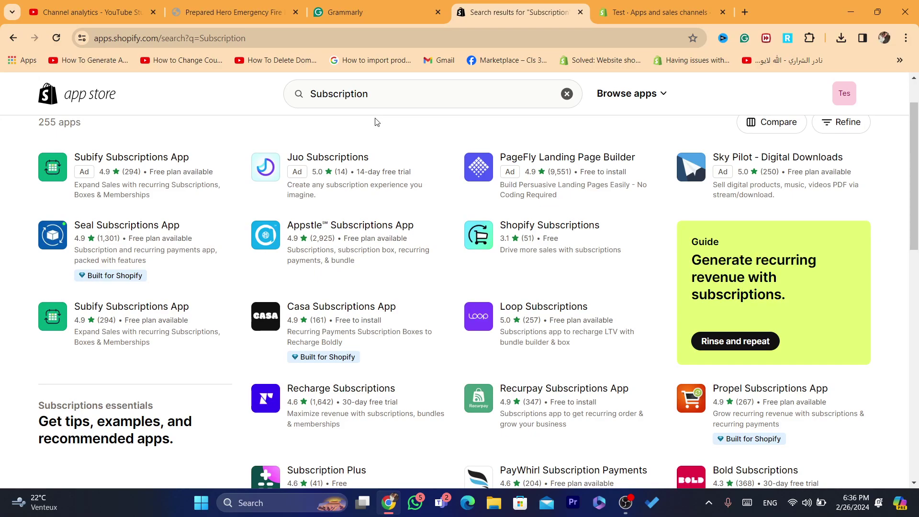
{"action": "mouse_move", "coordinate": [918, 189]}
{"action": "left_mouse_down"}
{"action": "mouse_move", "coordinate": [918, 230]}
{"action": "mouse_move", "coordinate": [918, 183]}
{"action": "left_mouse_up"}
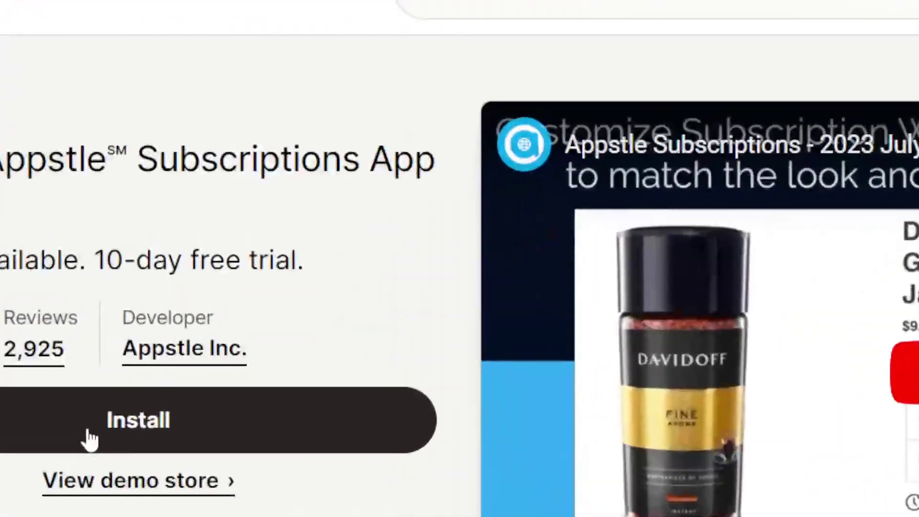
Install the Appstle Subscriptions App and approve its access on the authorization page.
{"action": "left_click", "coordinate": [90, 439]}
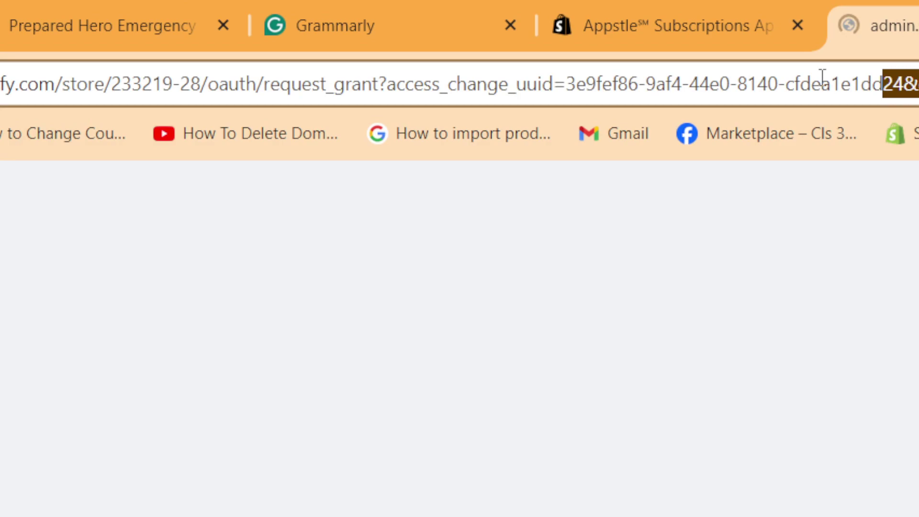
{"action": "double_click", "coordinate": [821, 77]}
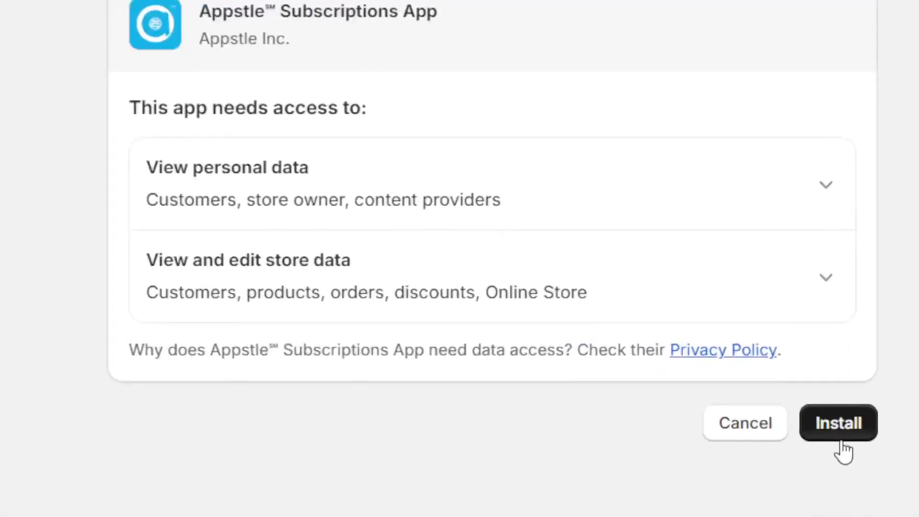
{"action": "left_click", "coordinate": [679, 350]}
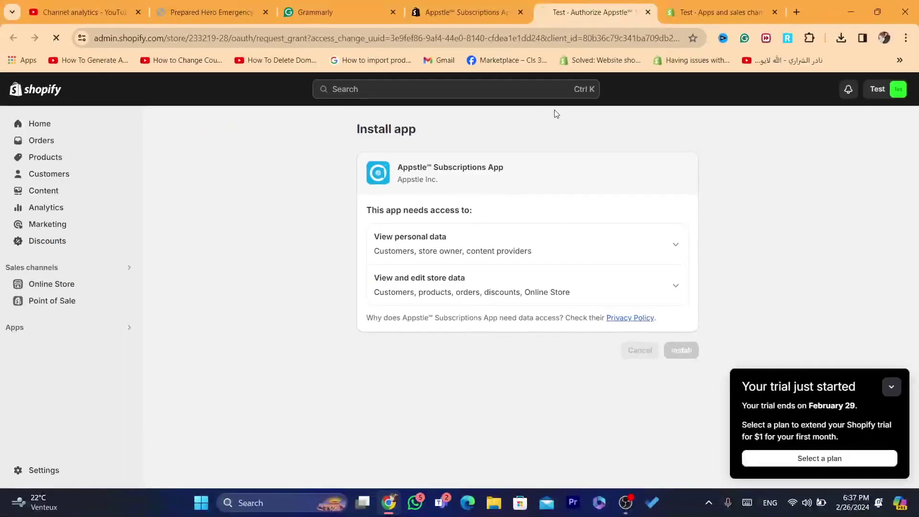
Return to the Test store's settings tab and close Settings to reach Home.
{"action": "left_click", "coordinate": [573, 38]}
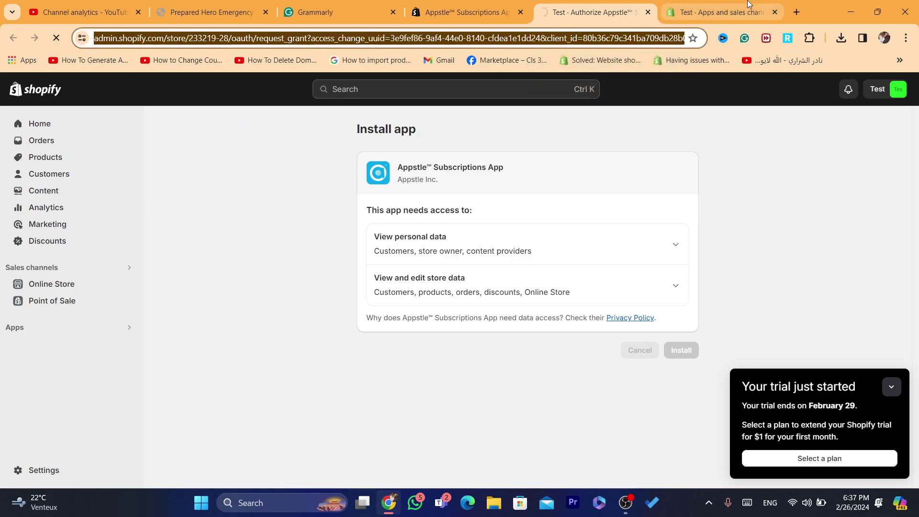
{"action": "left_click", "coordinate": [724, 4]}
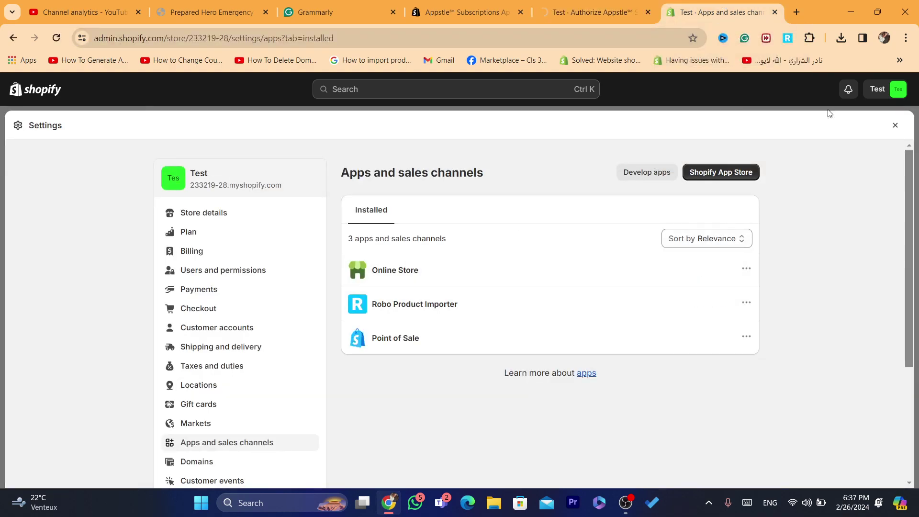
{"action": "left_click", "coordinate": [895, 125]}
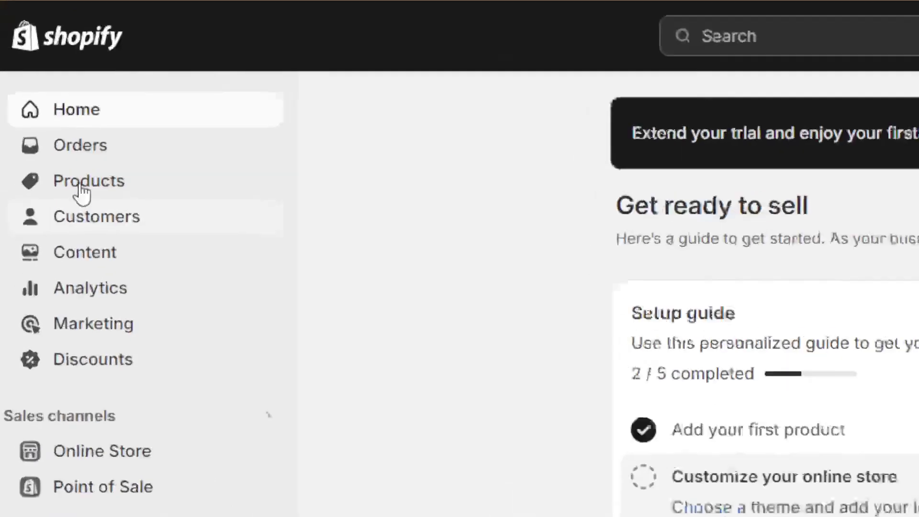
Preview the fire blanket's storefront page from Products, then return to the Appstle onboarding page.
{"action": "left_click", "coordinate": [80, 191]}
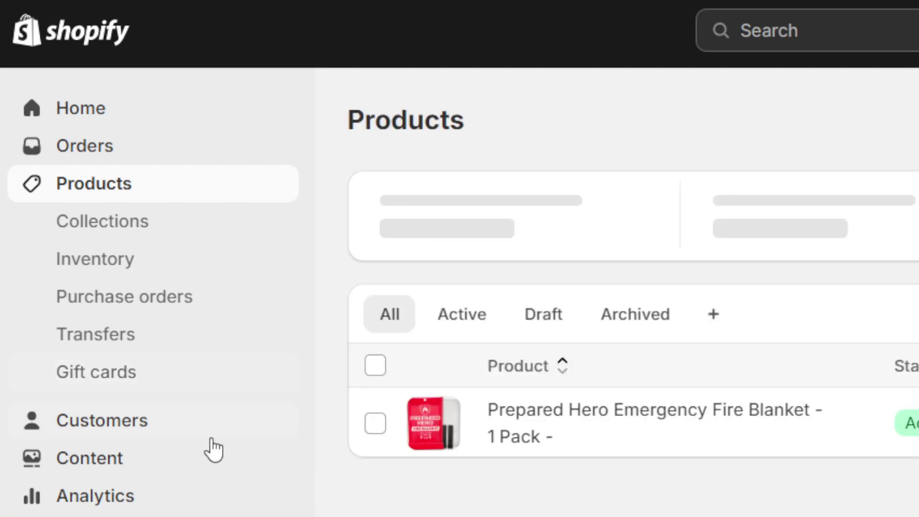
{"action": "left_click", "coordinate": [865, 417]}
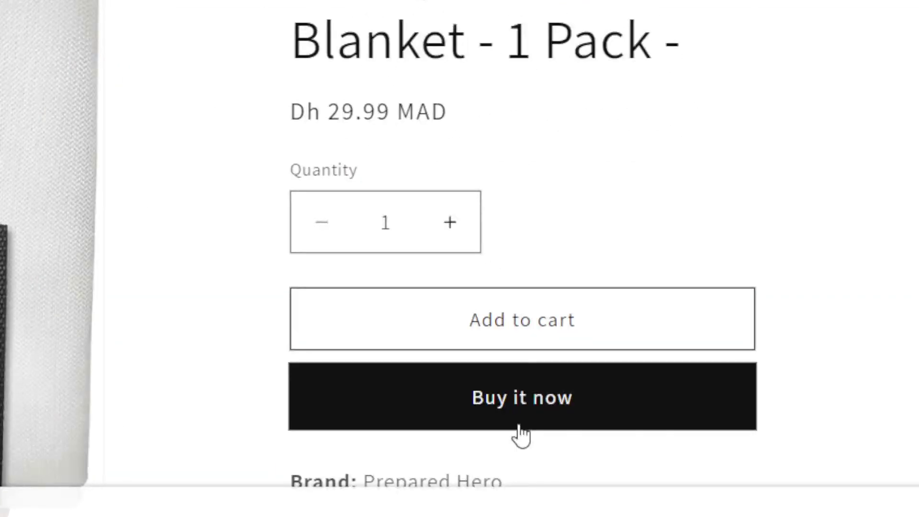
{"action": "scroll", "coordinate": [917, 140], "scroll_direction": "down", "scroll_amount": 2}
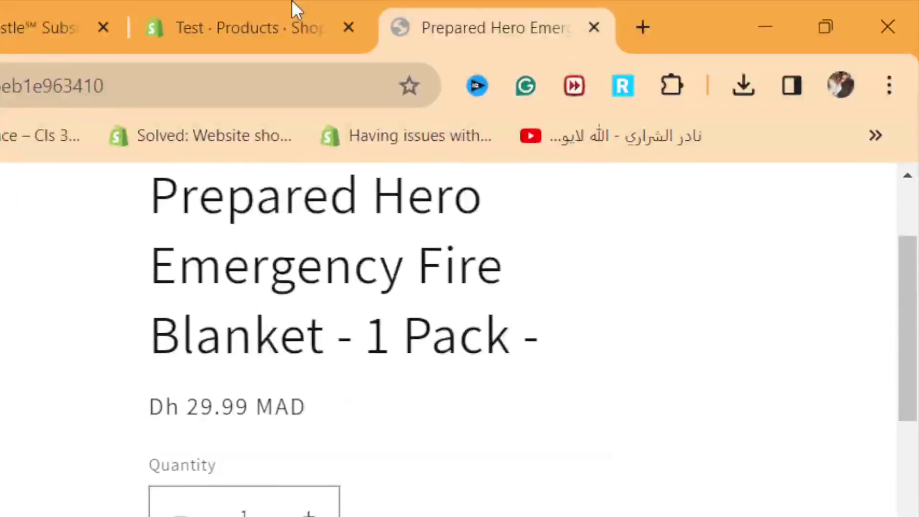
{"action": "left_click", "coordinate": [293, 5]}
{"action": "left_click", "coordinate": [3, 9]}
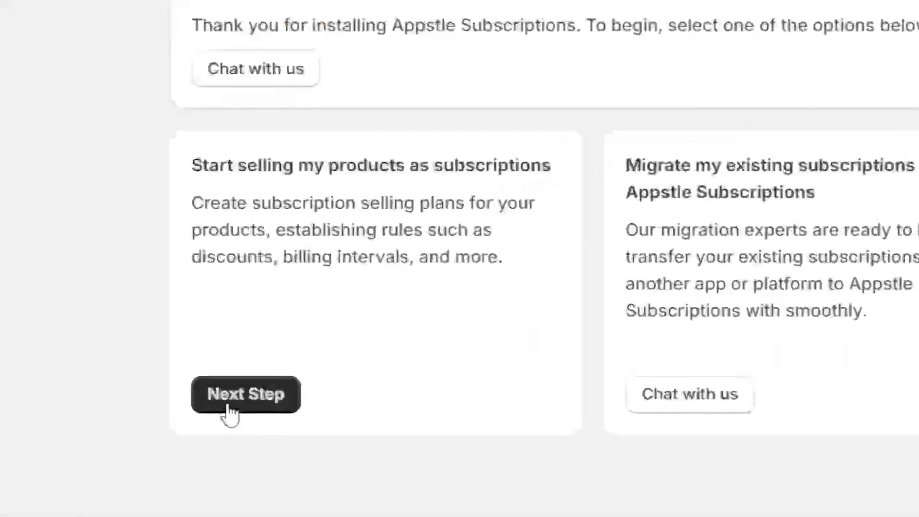
Start a new product subscription plan and trim the example plan name down to 'Subscription Plan'.
{"action": "left_click", "coordinate": [227, 404]}
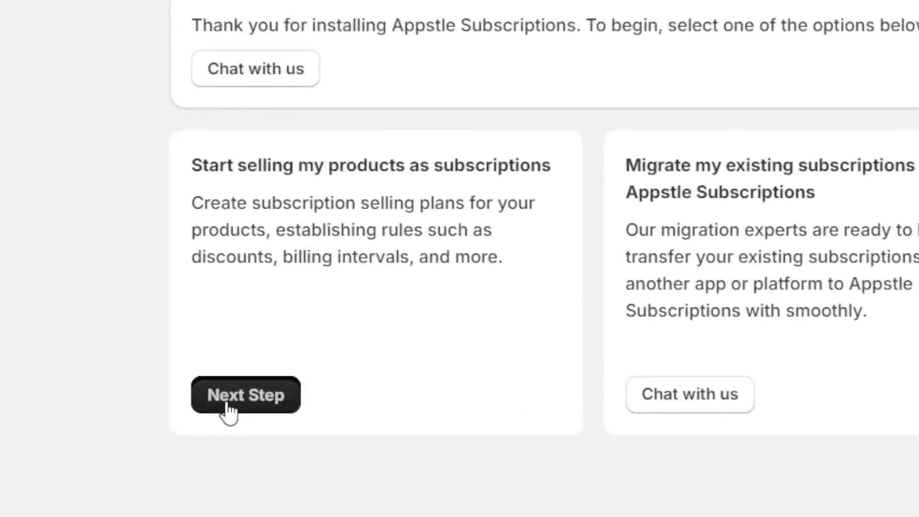
{"action": "left_click", "coordinate": [226, 107]}
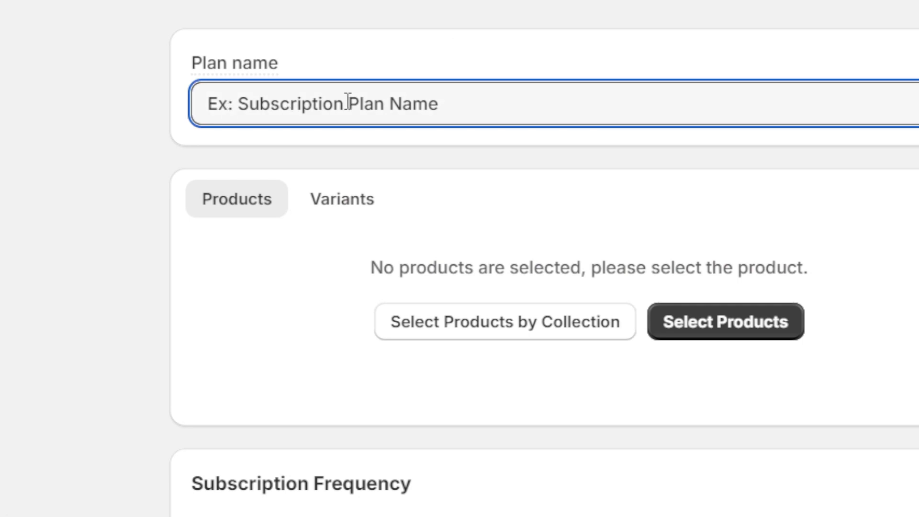
{"action": "triple_click", "coordinate": [361, 114]}
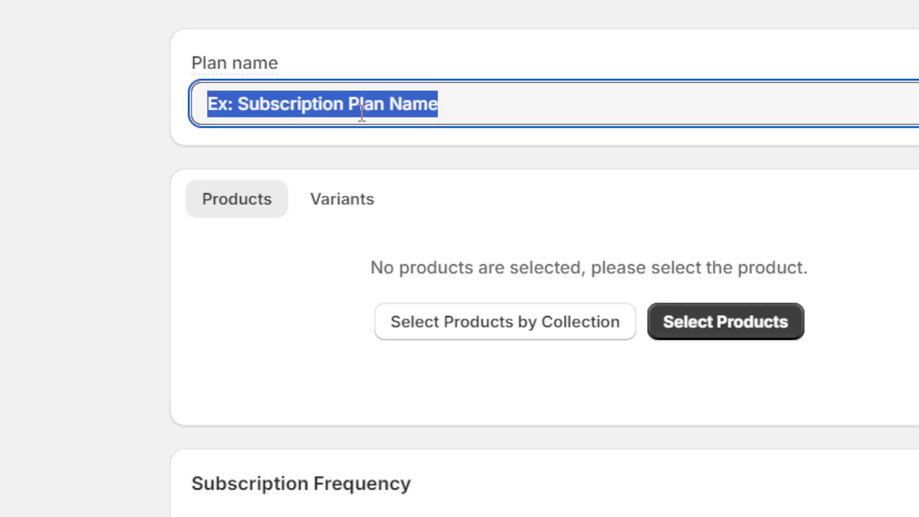
{"action": "double_click", "coordinate": [362, 115]}
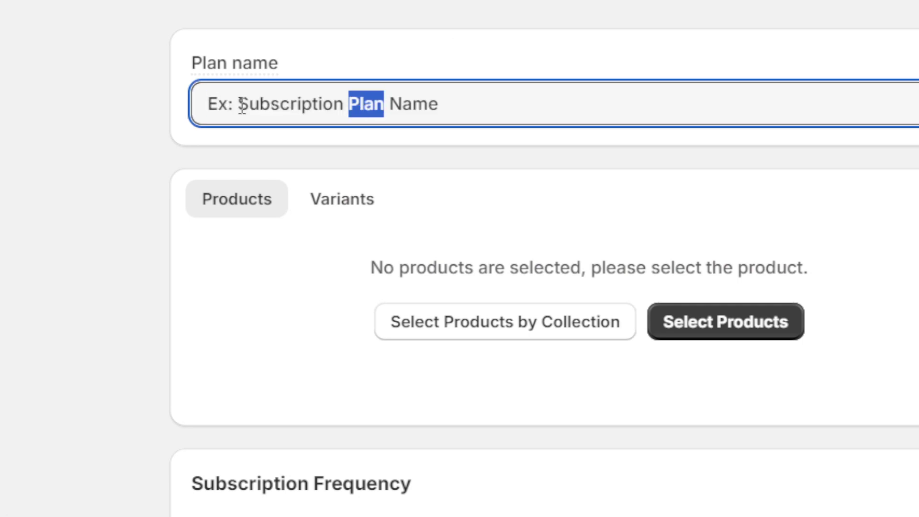
{"action": "left_click_drag", "start_coordinate": [242, 106], "coordinate": [121, 102]}
{"action": "key", "text": "BackSpace"}
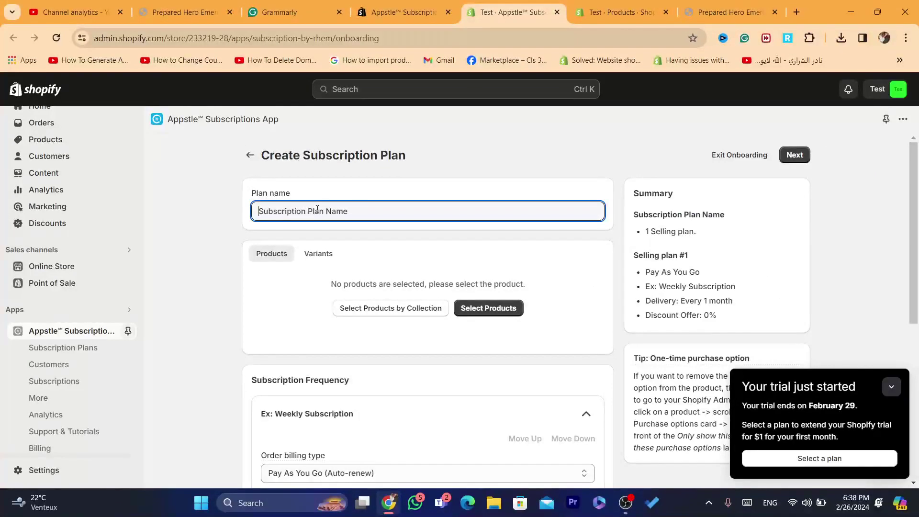
{"action": "double_click", "coordinate": [327, 211]}
{"action": "key", "text": "BackSpace"}
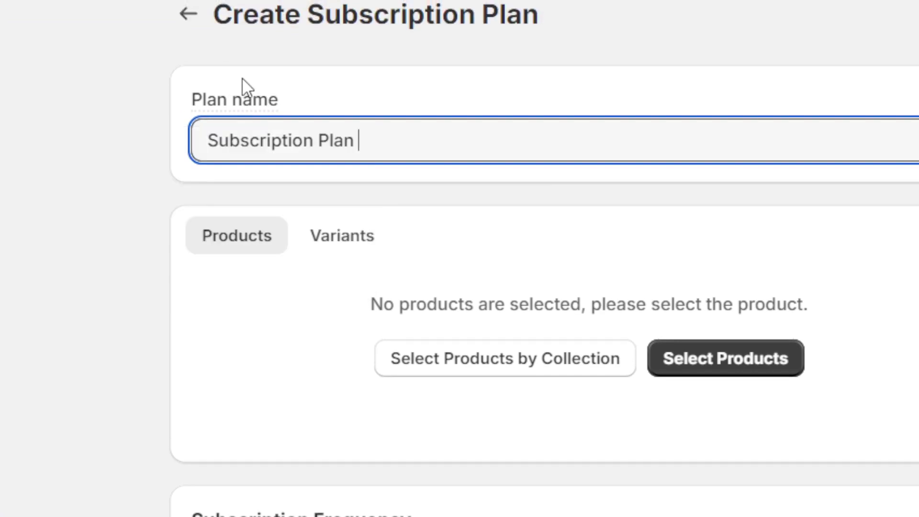
Confirm the plan name 'Subscription Plan' and check that no products are selected yet.
{"action": "triple_click", "coordinate": [428, 152]}
{"action": "triple_click", "coordinate": [366, 137]}
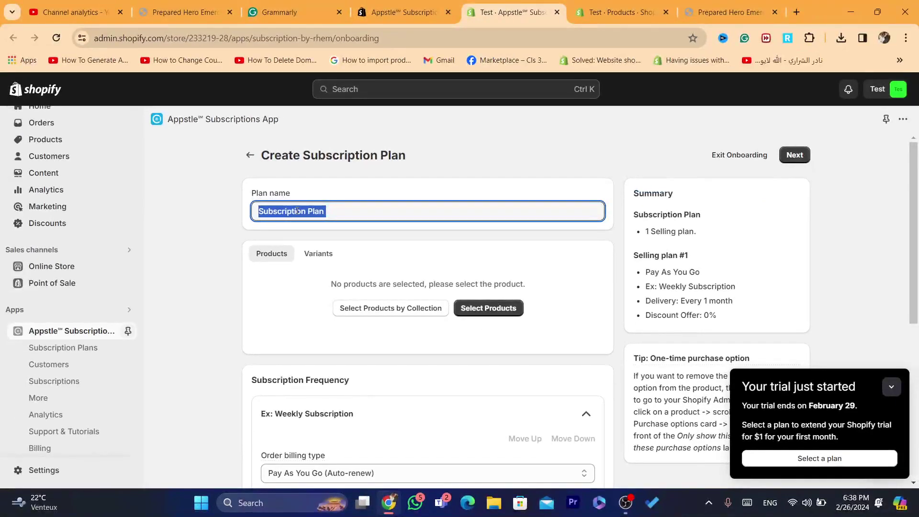
{"action": "left_click", "coordinate": [367, 136]}
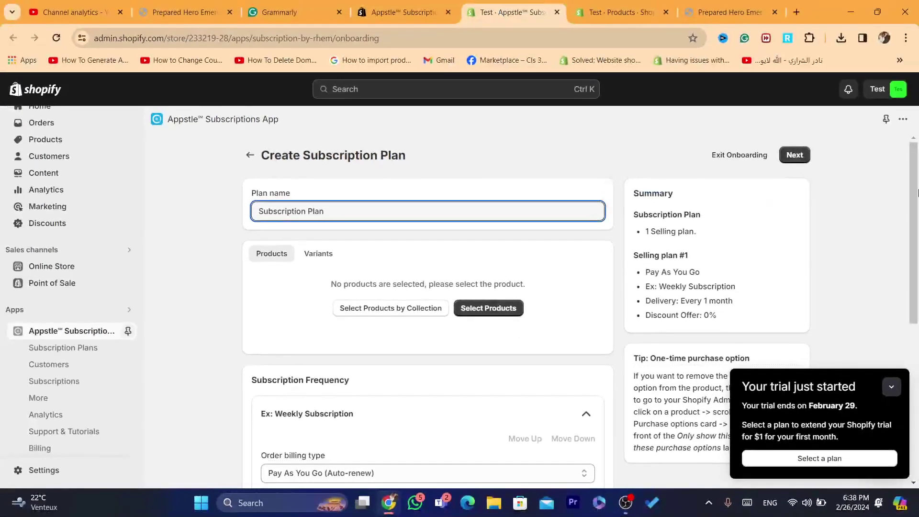
{"action": "left_click", "coordinate": [918, 195]}
{"action": "scroll", "coordinate": [917, 196], "scroll_direction": "down", "scroll_amount": 1}
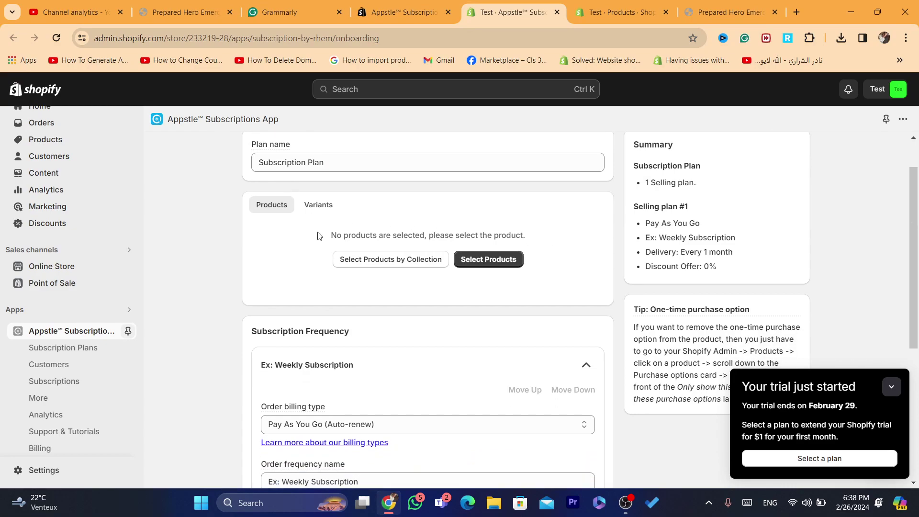
{"action": "triple_click", "coordinate": [473, 238]}
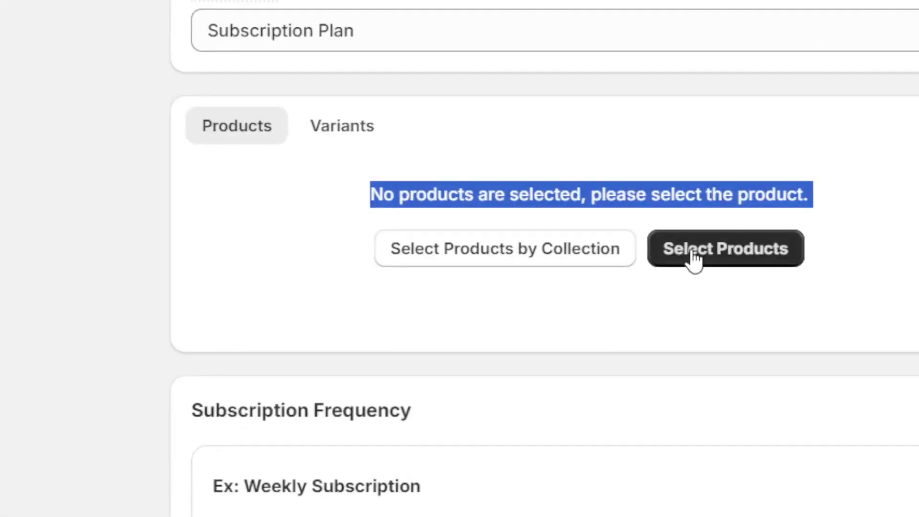
Open the plan's product picker and check the fire blanket's title and price on the storefront preview.
{"action": "left_click", "coordinate": [474, 259]}
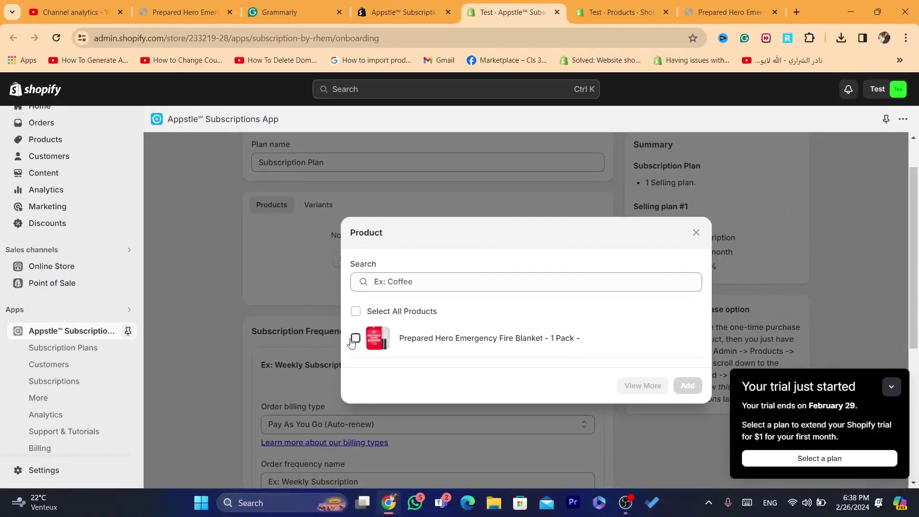
{"action": "left_click", "coordinate": [426, 425]}
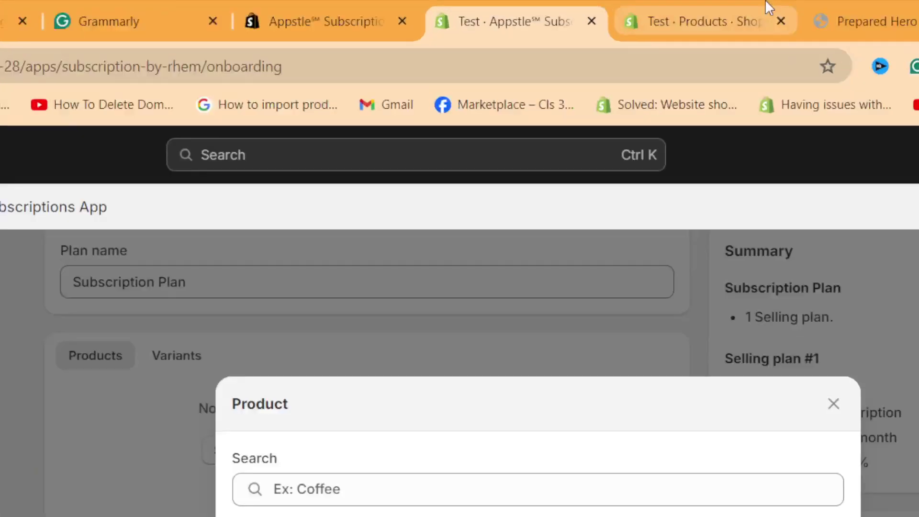
{"action": "left_click", "coordinate": [770, 7]}
{"action": "left_click", "coordinate": [891, 7]}
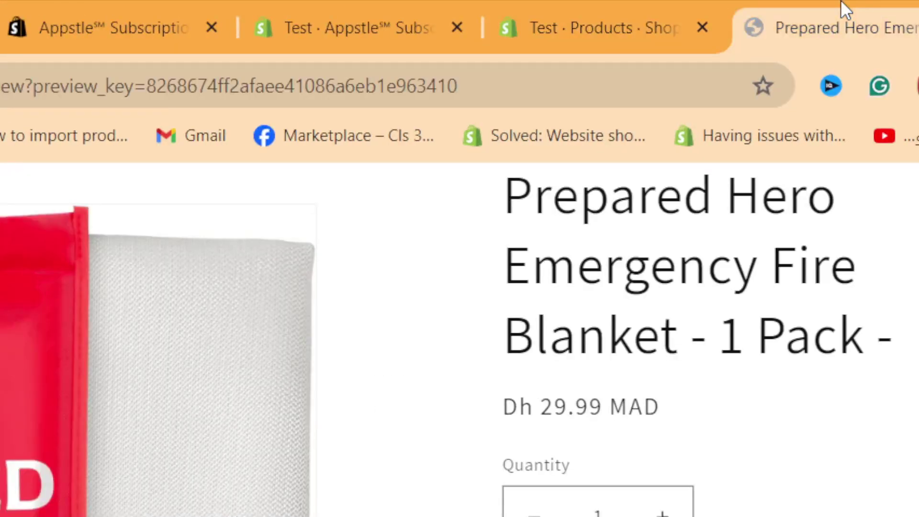
{"action": "left_click_drag", "start_coordinate": [845, 10], "coordinate": [617, 10]}
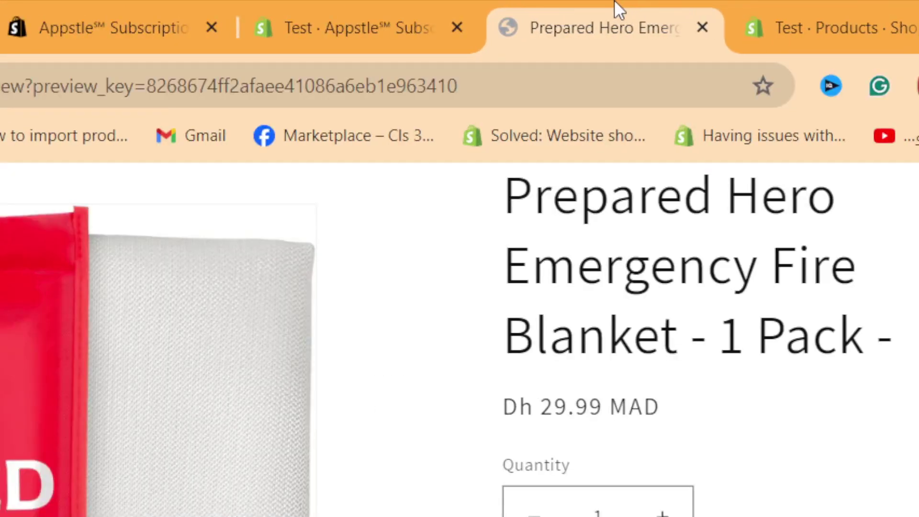
{"action": "left_click_drag", "start_coordinate": [599, 89], "coordinate": [829, 184]}
{"action": "left_click", "coordinate": [830, 184]}
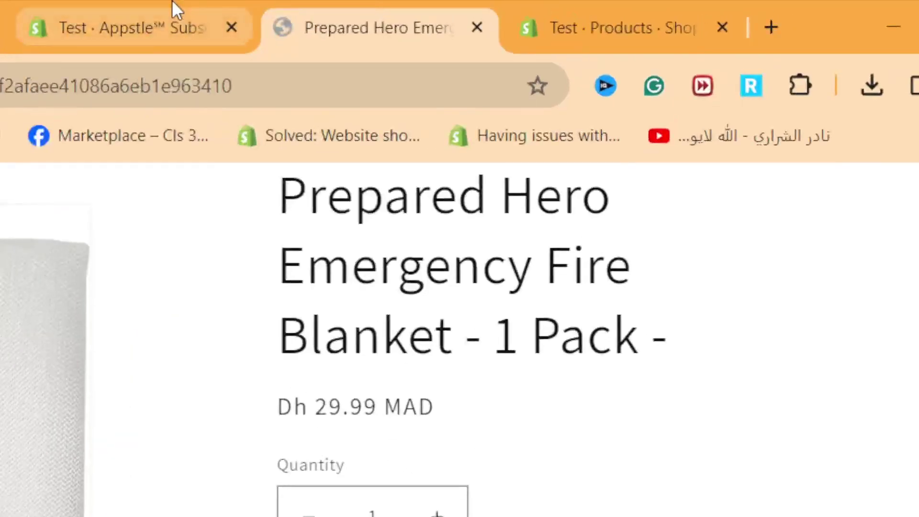
Tick Prepared Hero Emergency Fire Blanket - 1 Pack and add it to the plan.
{"action": "left_click", "coordinate": [531, 11]}
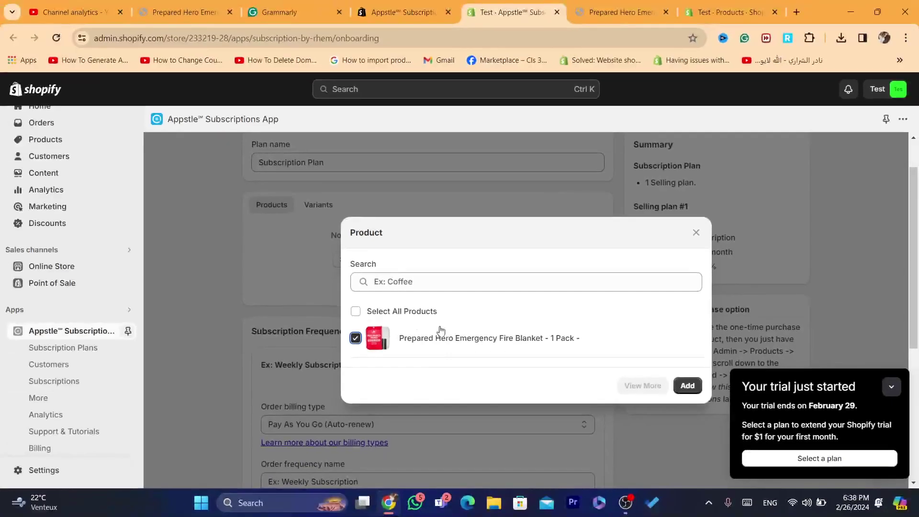
{"action": "left_click", "coordinate": [357, 335]}
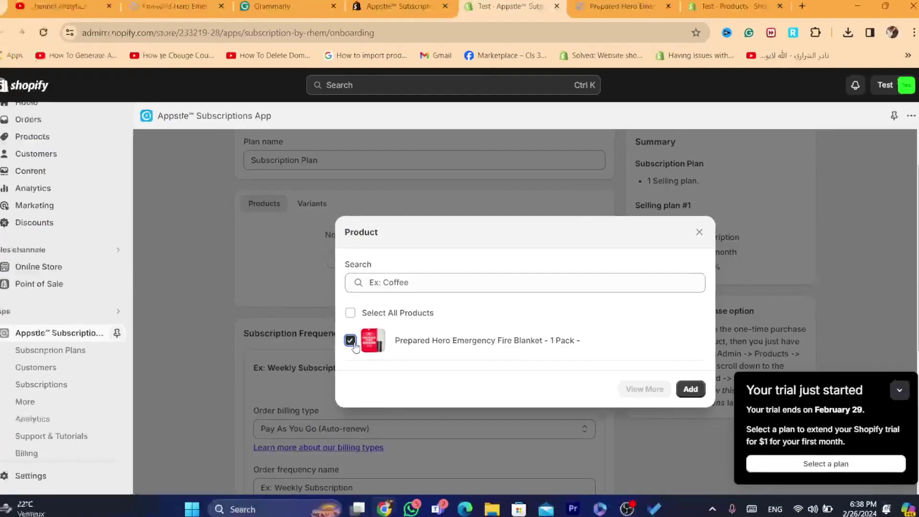
{"action": "left_click", "coordinate": [687, 386]}
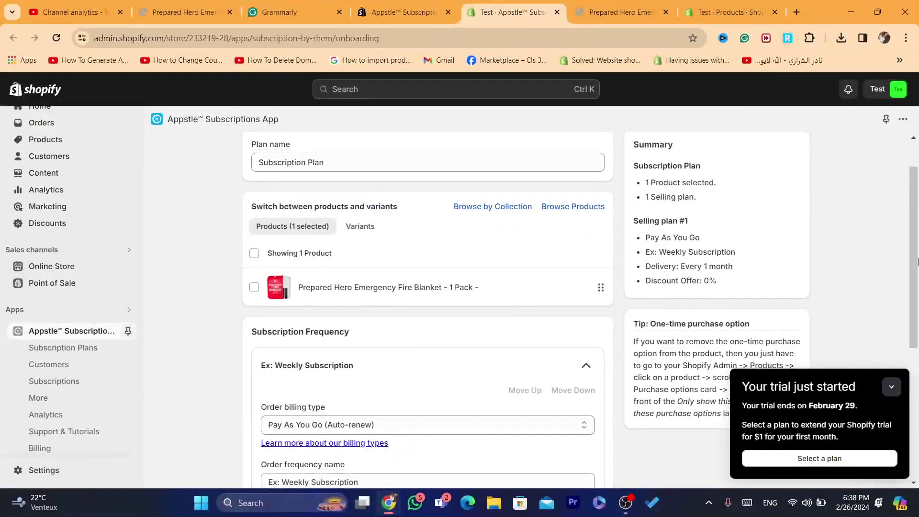
Expand the weekly frequency section and replace 'Weekly' with 'Monthly' in the Order frequency name.
{"action": "scroll", "coordinate": [738, 279], "scroll_direction": "down", "scroll_amount": 3}
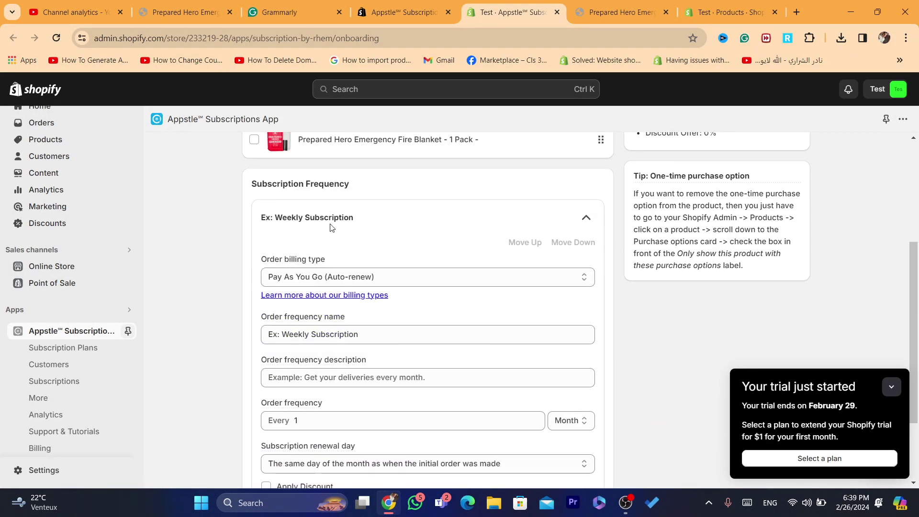
{"action": "left_click", "coordinate": [584, 219]}
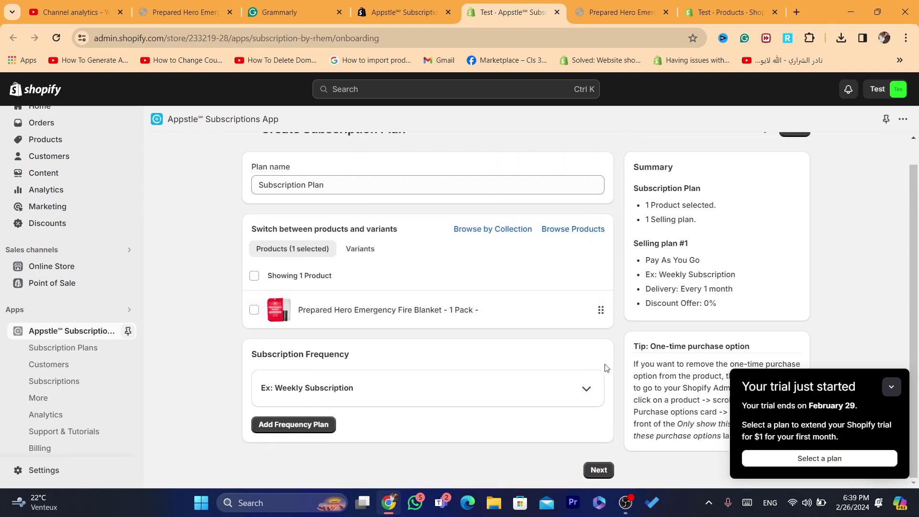
{"action": "left_click", "coordinate": [582, 388]}
{"action": "scroll", "coordinate": [581, 383], "scroll_direction": "down", "scroll_amount": 3}
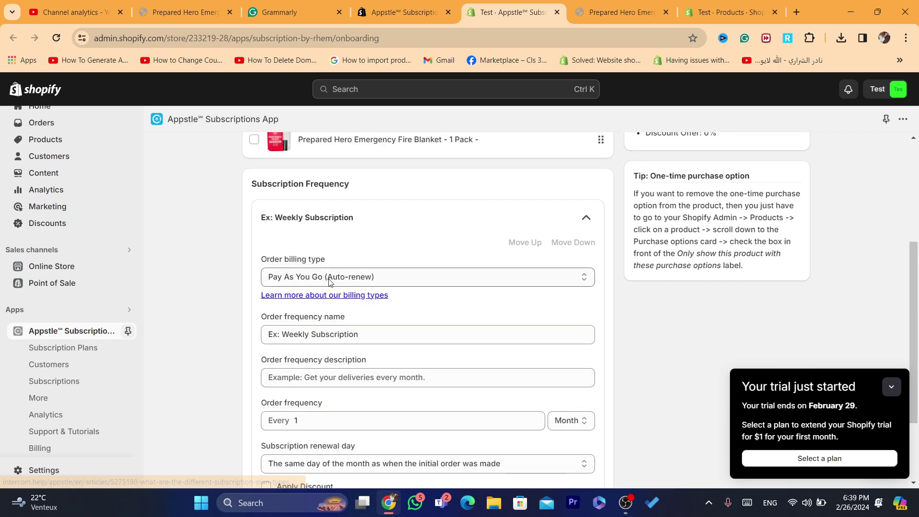
{"action": "double_click", "coordinate": [324, 335]}
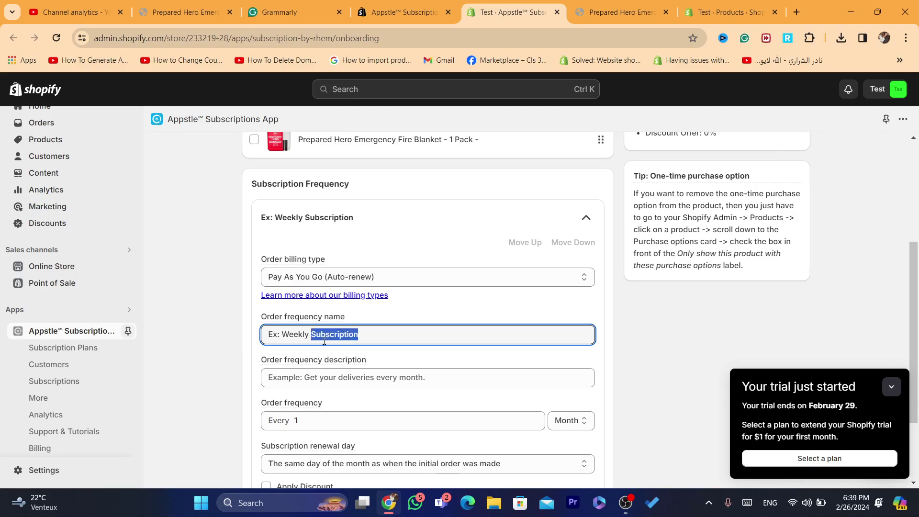
{"action": "left_click", "coordinate": [311, 335]}
{"action": "mouse_move", "coordinate": [297, 316]}
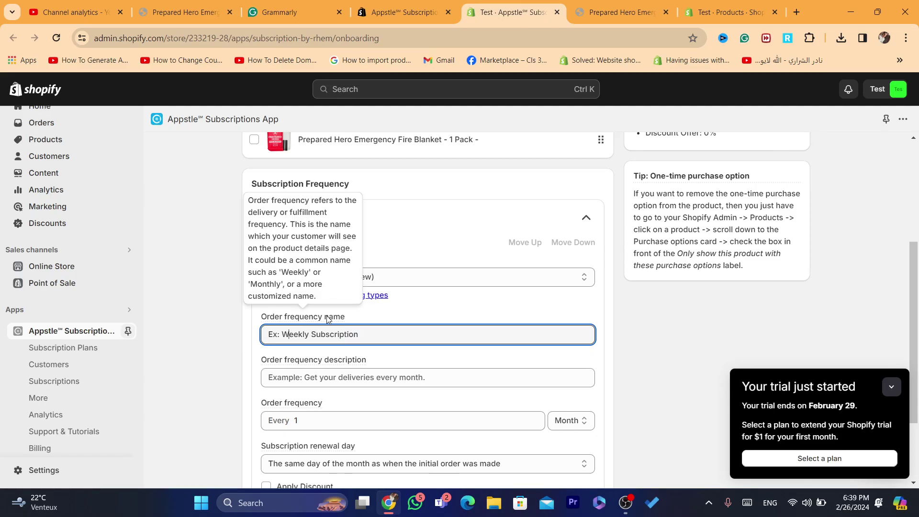
{"action": "double_click", "coordinate": [288, 333]}
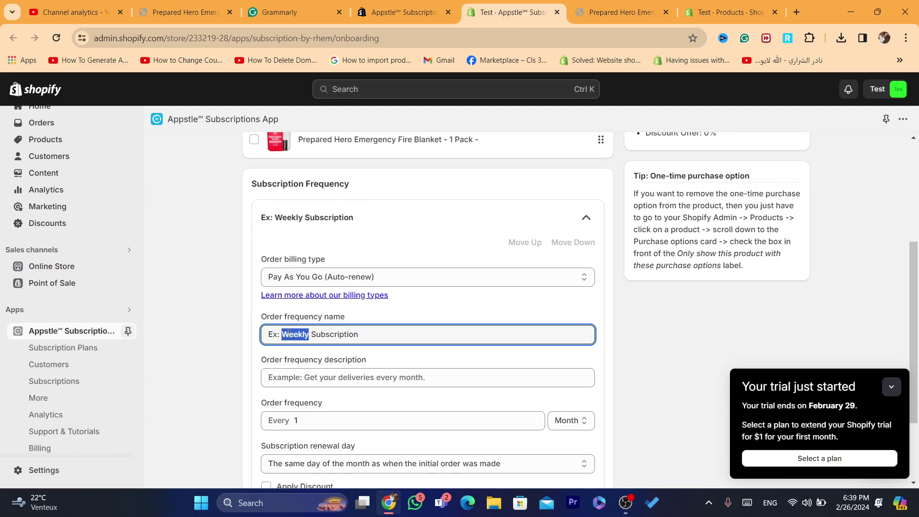
{"action": "type", "text": "Monthl"}
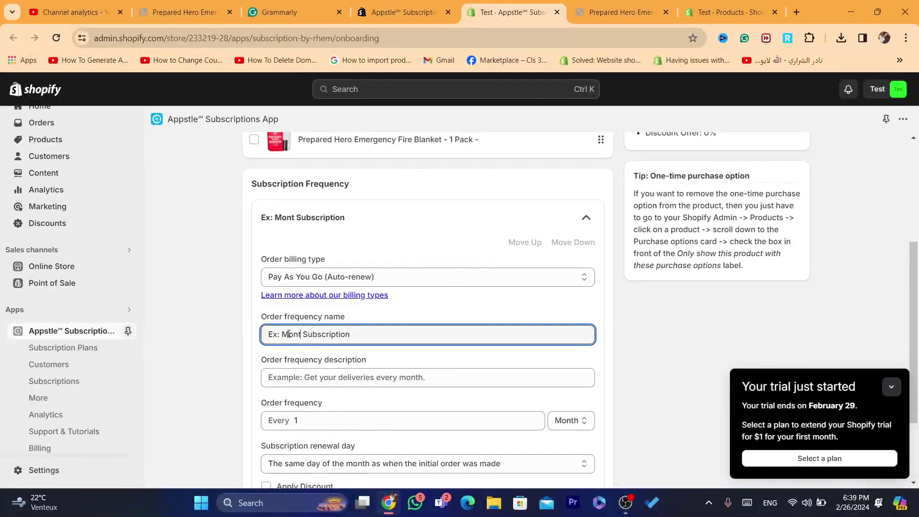
{"action": "type", "text": "y"}
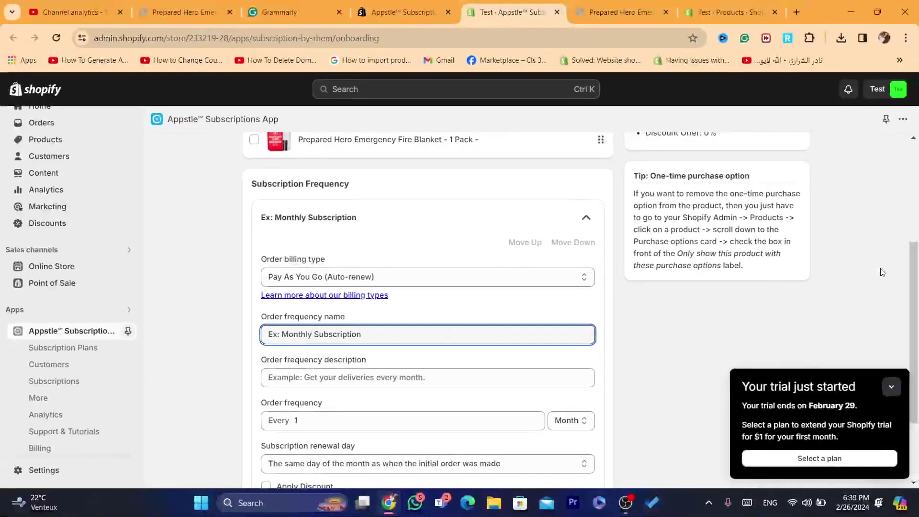
{"action": "left_click", "coordinate": [704, 285]}
{"action": "scroll", "coordinate": [704, 285], "scroll_direction": "down", "scroll_amount": 1}
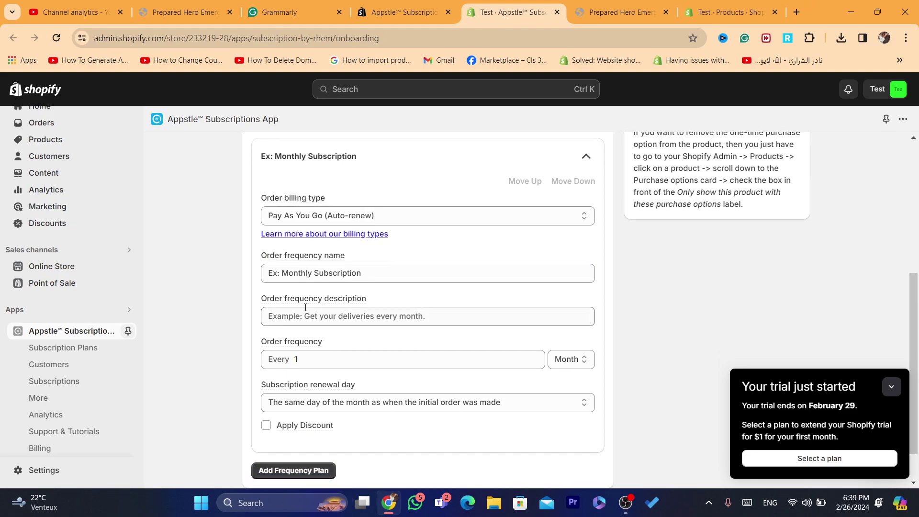
{"action": "mouse_move", "coordinate": [314, 298]}
{"action": "left_click", "coordinate": [282, 218]}
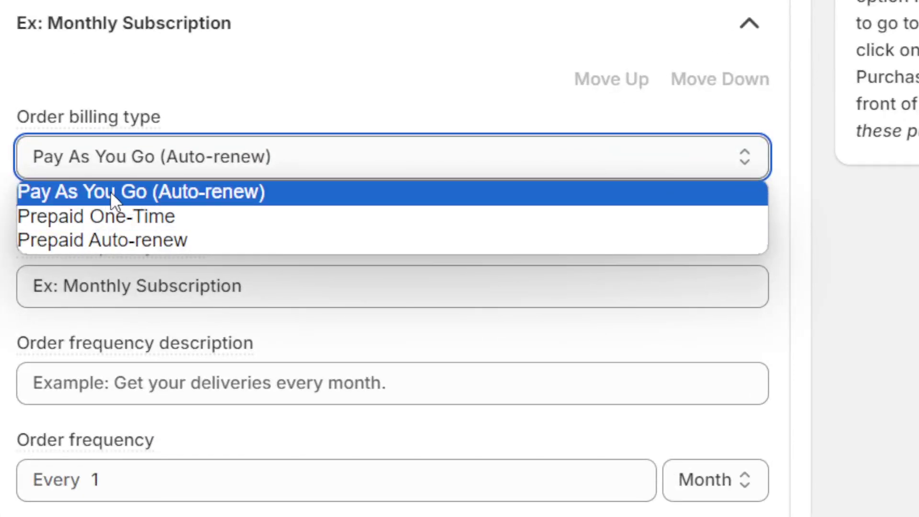
{"action": "left_click", "coordinate": [159, 193]}
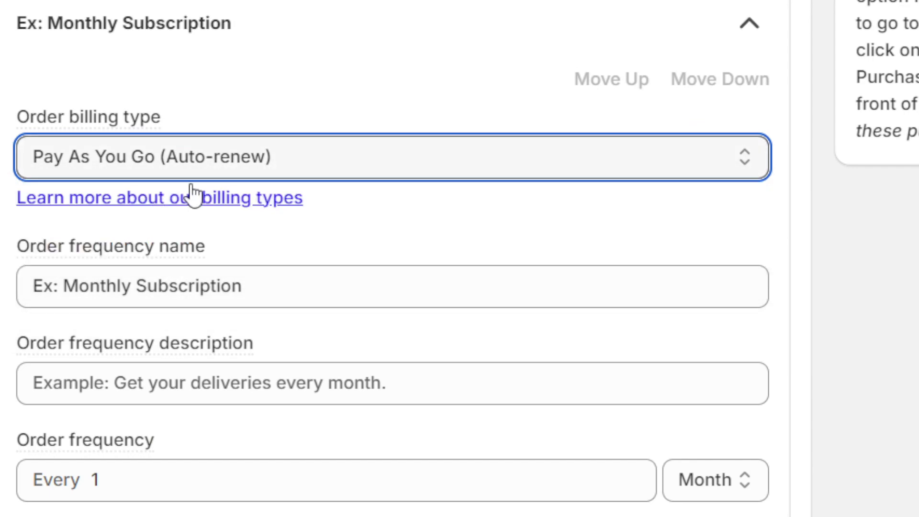
{"action": "left_click", "coordinate": [181, 156]}
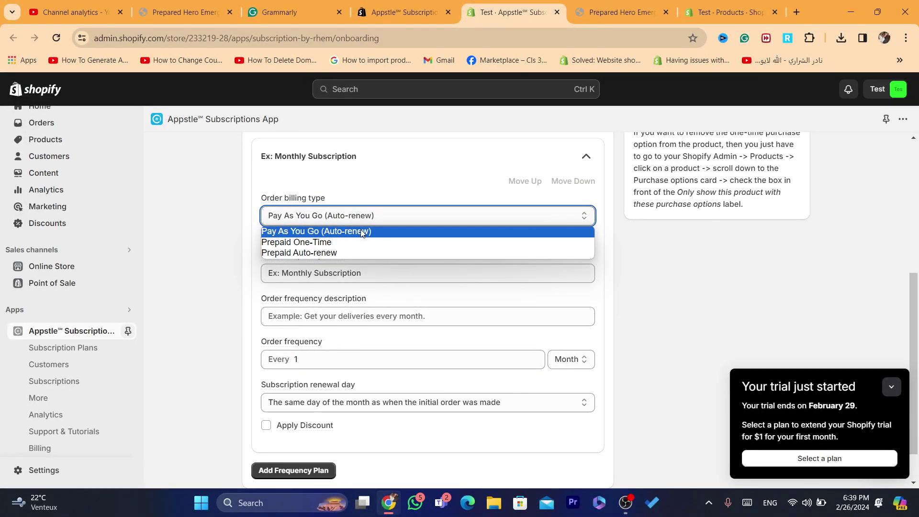
{"action": "left_click", "coordinate": [362, 232]}
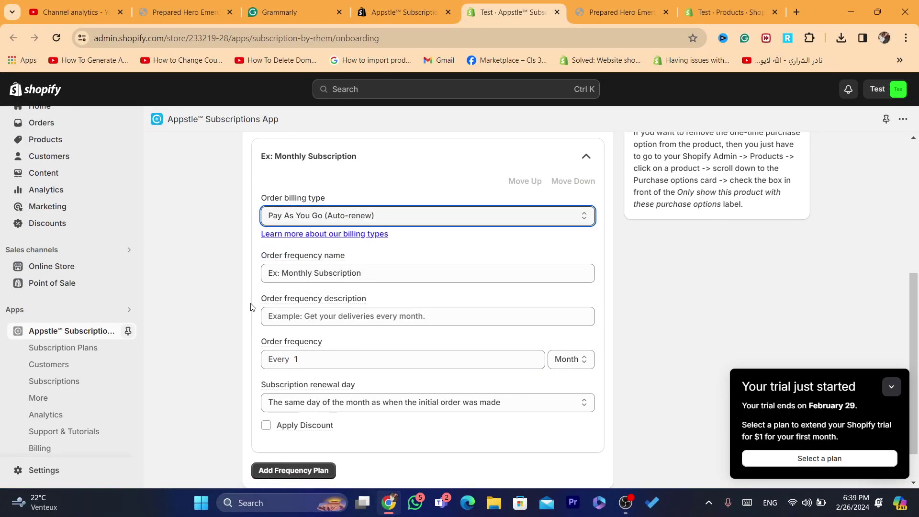
{"action": "left_click_drag", "start_coordinate": [252, 307], "coordinate": [375, 298]}
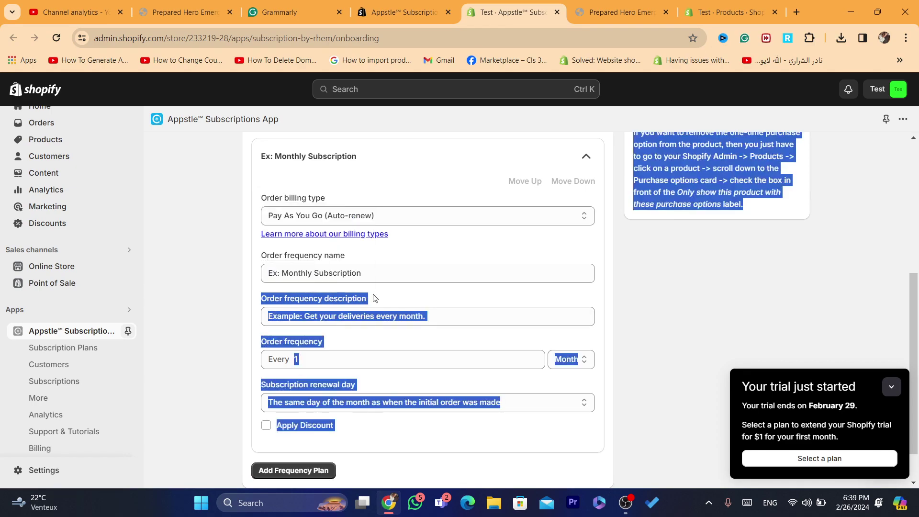
{"action": "left_click", "coordinate": [375, 298]}
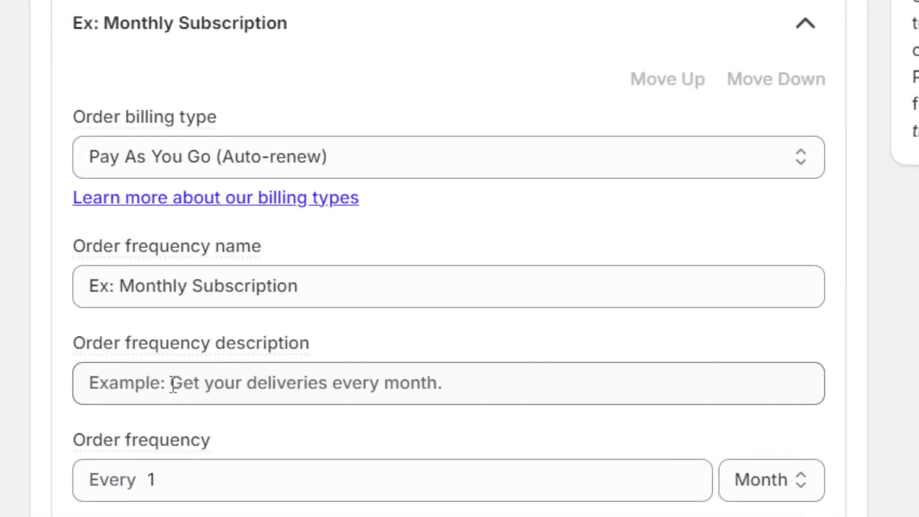
{"action": "left_click", "coordinate": [305, 316]}
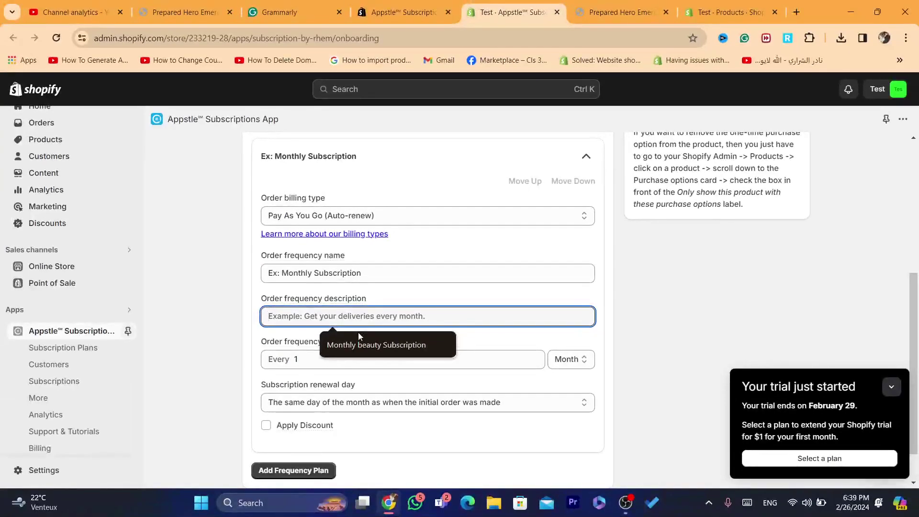
Fill the Order frequency description with 'Monthly beauty Subscription'.
{"action": "left_click", "coordinate": [369, 343]}
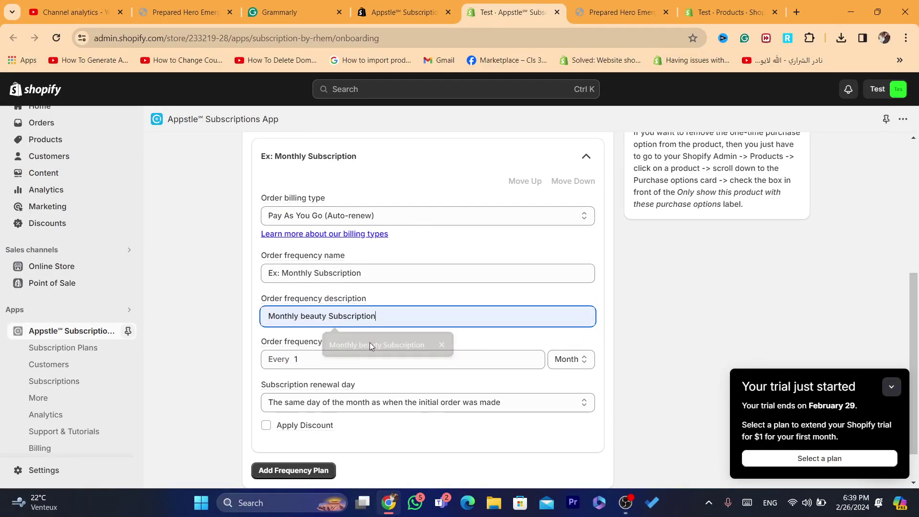
{"action": "double_click", "coordinate": [384, 319]}
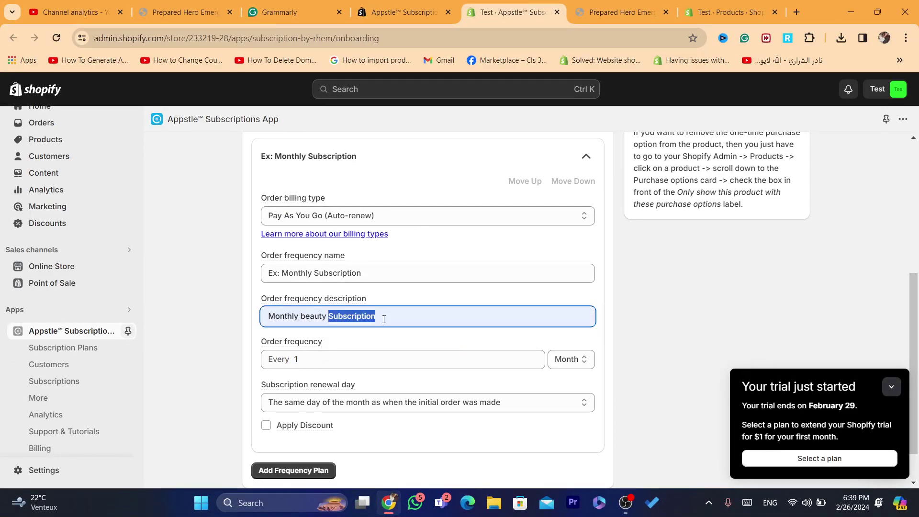
{"action": "left_click", "coordinate": [180, 269]}
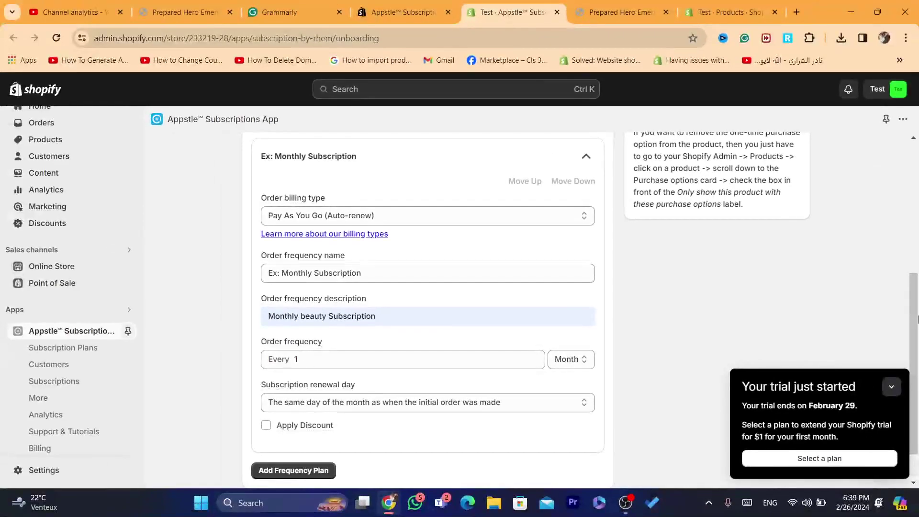
Set the delivery frequency to every 1 Month.
{"action": "scroll", "coordinate": [917, 361], "scroll_direction": "down", "scroll_amount": 1}
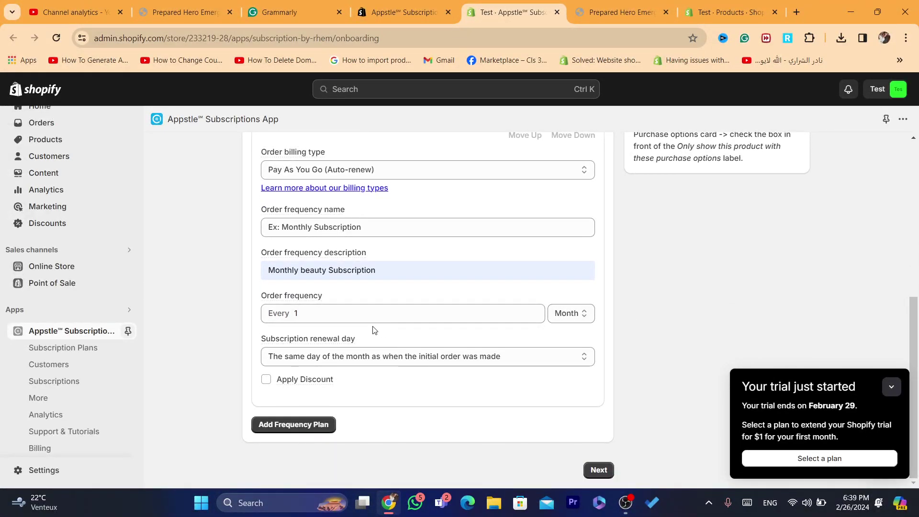
{"action": "mouse_move", "coordinate": [277, 297]}
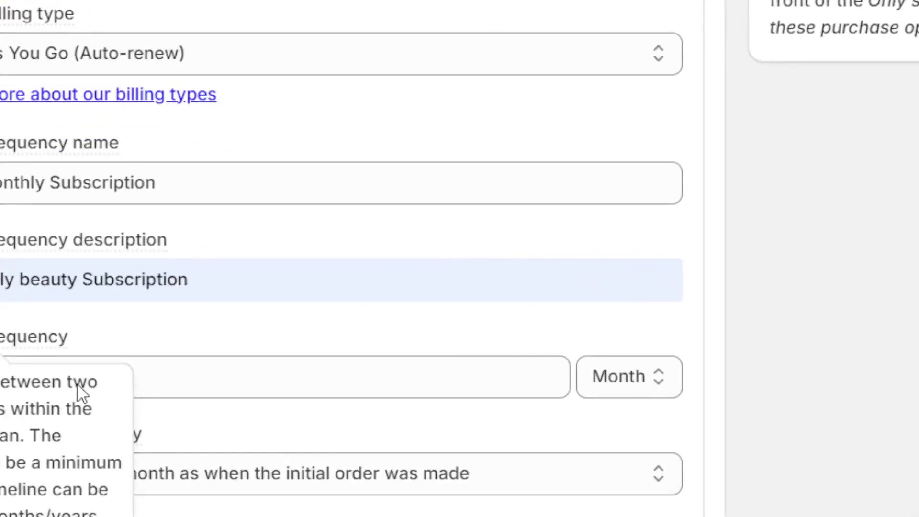
{"action": "left_click", "coordinate": [380, 310]}
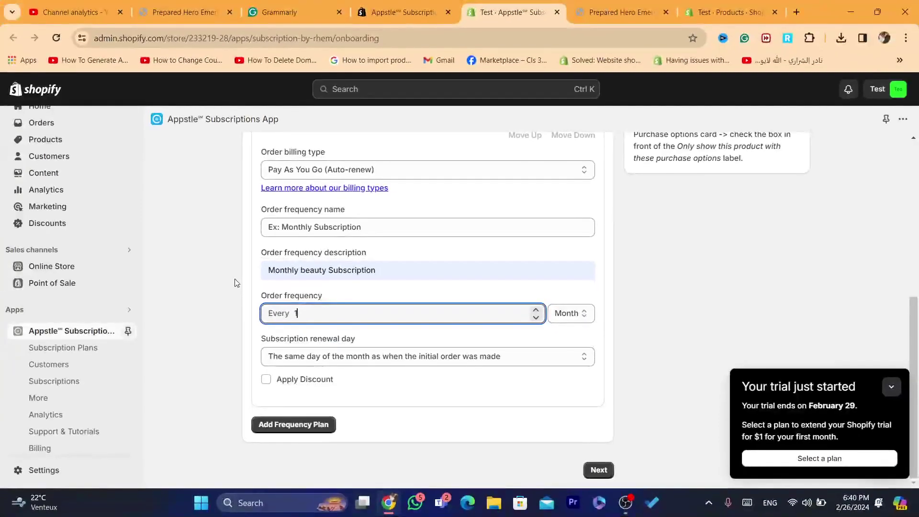
{"action": "left_click", "coordinate": [234, 279]}
{"action": "mouse_move", "coordinate": [309, 315]}
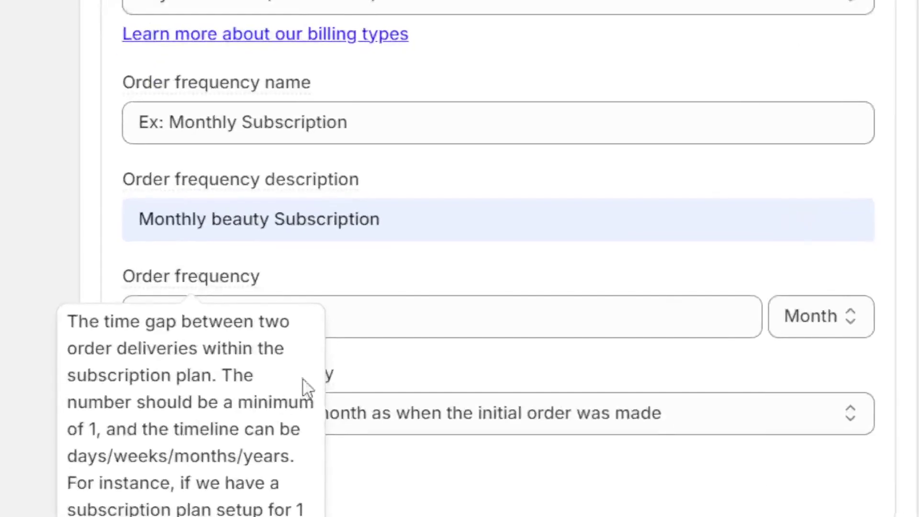
{"action": "left_click", "coordinate": [357, 318]}
{"action": "left_click", "coordinate": [824, 335]}
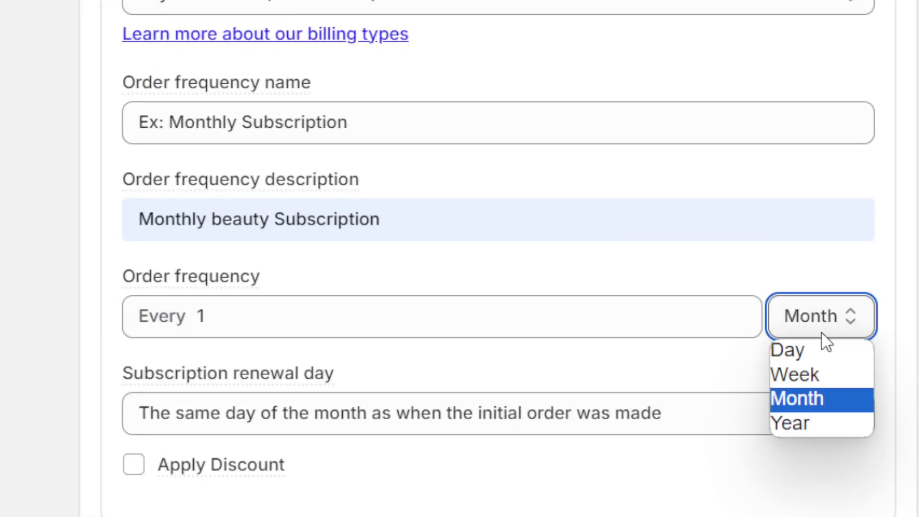
{"action": "left_click", "coordinate": [820, 402]}
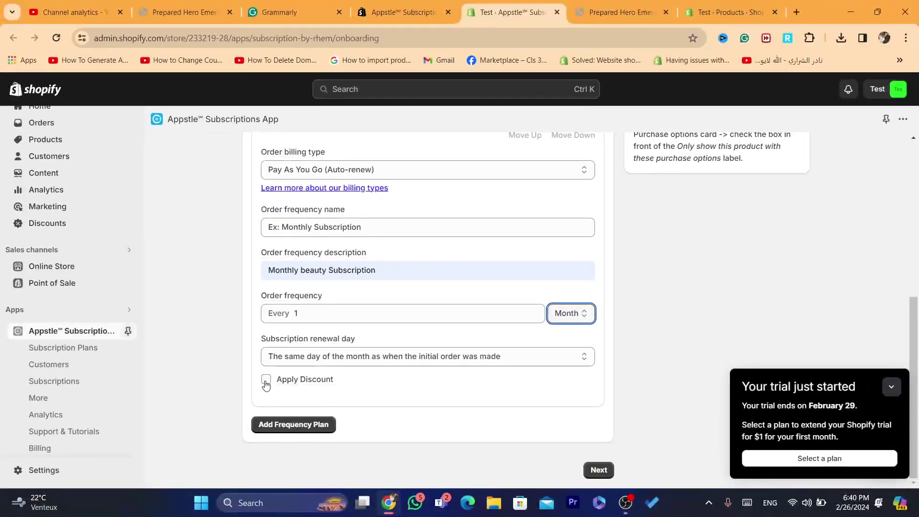
Enable a discount for the monthly frequency and set it to 13 Percent off(%).
{"action": "left_click", "coordinate": [265, 381]}
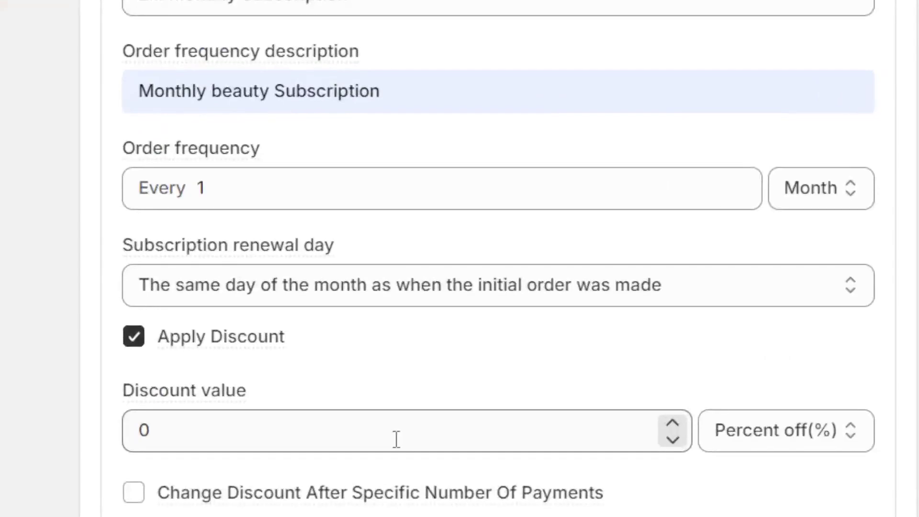
{"action": "left_click", "coordinate": [382, 424]}
{"action": "left_click", "coordinate": [536, 424]}
{"action": "left_click", "coordinate": [536, 425]}
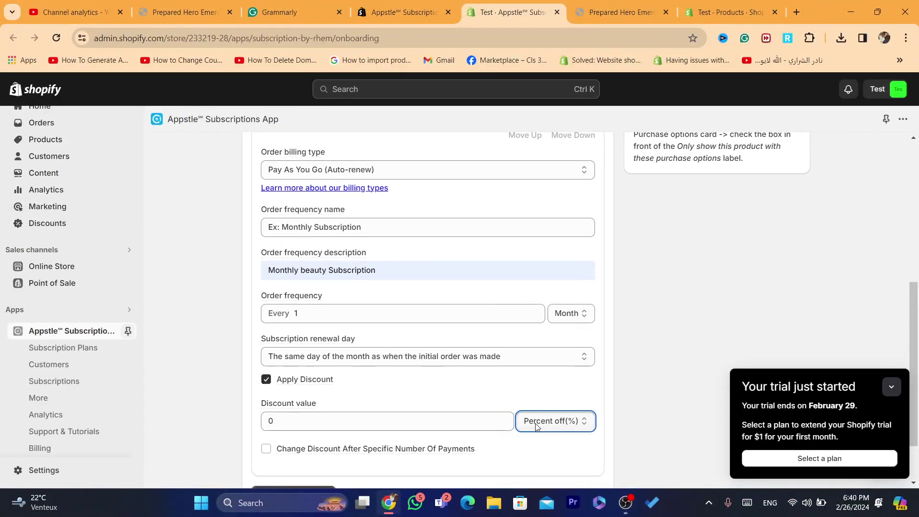
{"action": "left_click", "coordinate": [536, 422]}
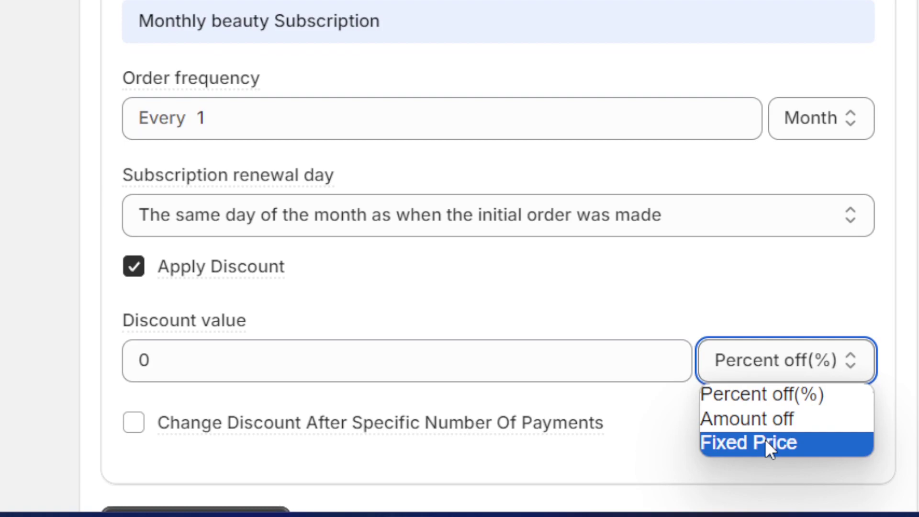
{"action": "left_click", "coordinate": [771, 395]}
{"action": "left_click", "coordinate": [219, 362]}
{"action": "key", "text": "ctrl+a"}
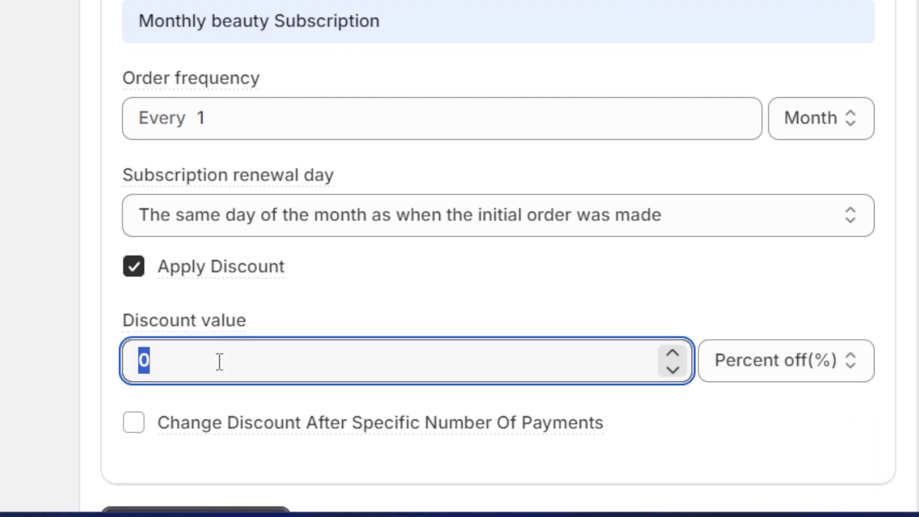
{"action": "type", "text": "13"}
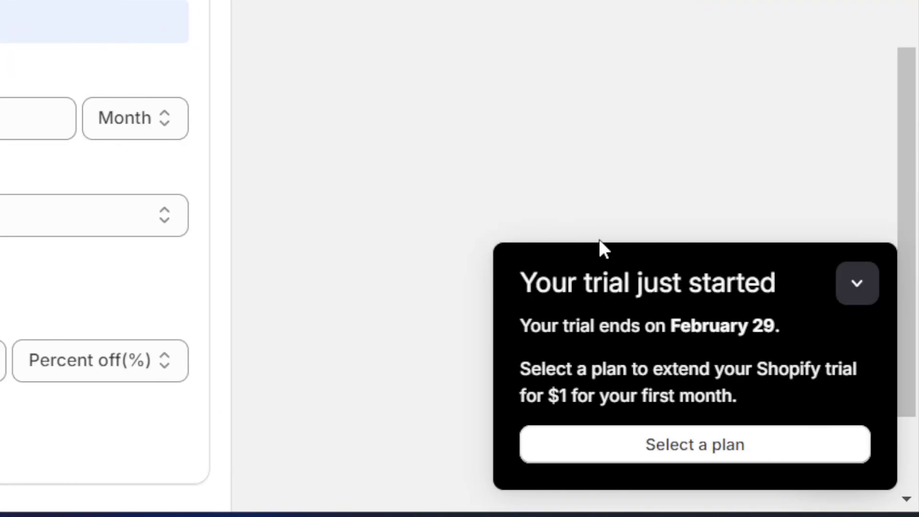
Leave 'Change Discount After Specific Number Of Payments' switched off after toggling it.
{"action": "left_click", "coordinate": [852, 297]}
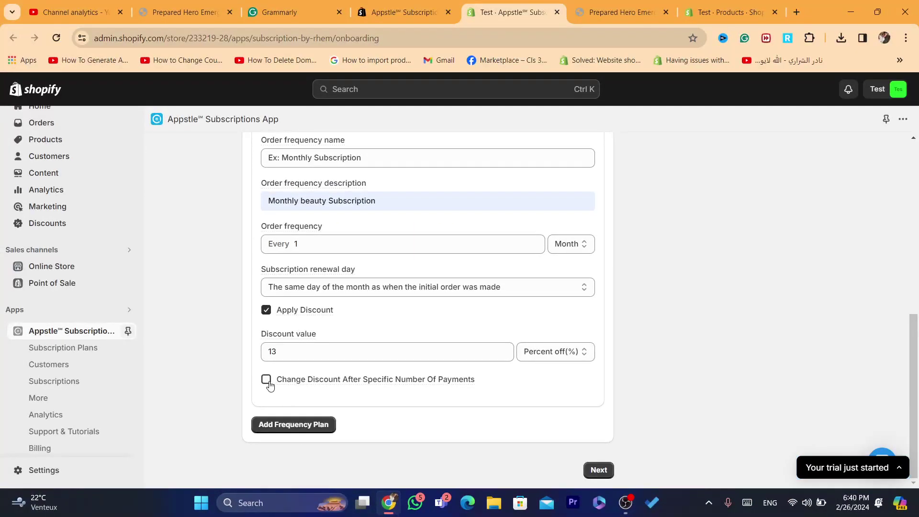
{"action": "left_click", "coordinate": [266, 380]}
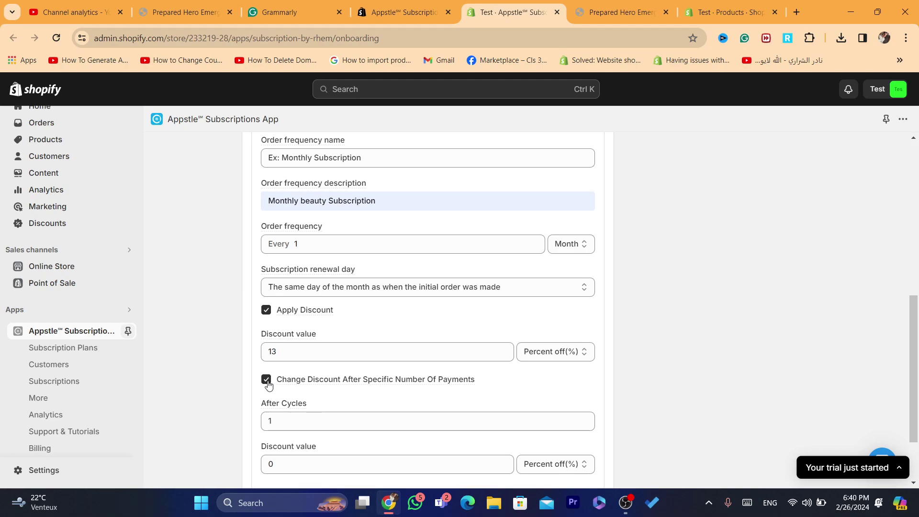
{"action": "left_click", "coordinate": [267, 380]}
{"action": "left_click", "coordinate": [267, 380]}
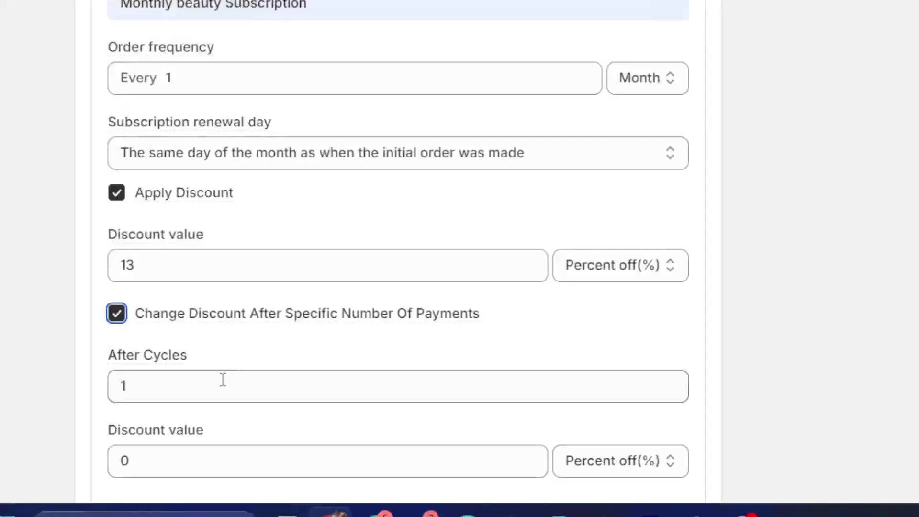
{"action": "scroll", "coordinate": [374, 225], "scroll_direction": "down", "scroll_amount": 2}
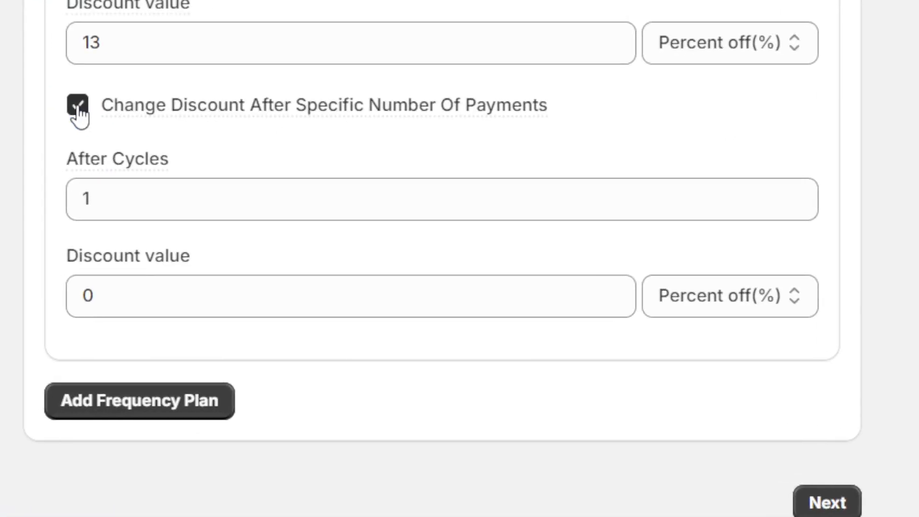
{"action": "left_click", "coordinate": [117, 172]}
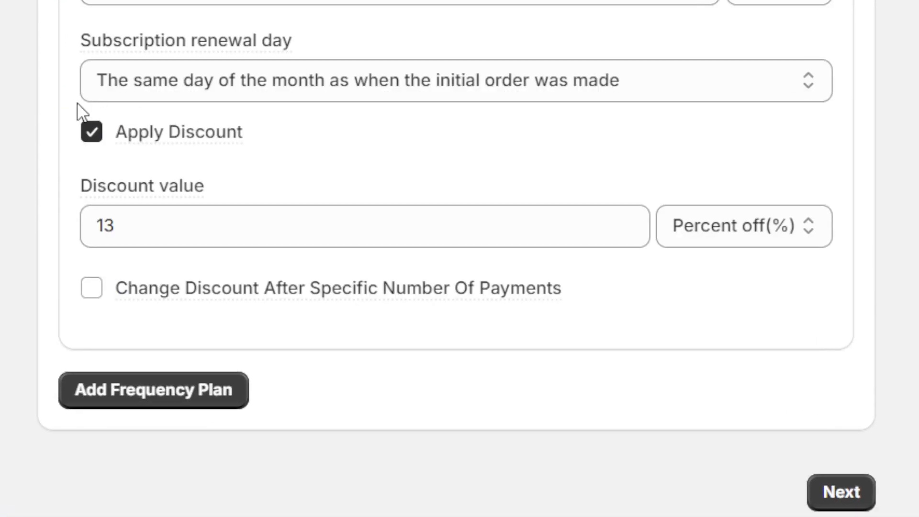
{"action": "mouse_move", "coordinate": [123, 153]}
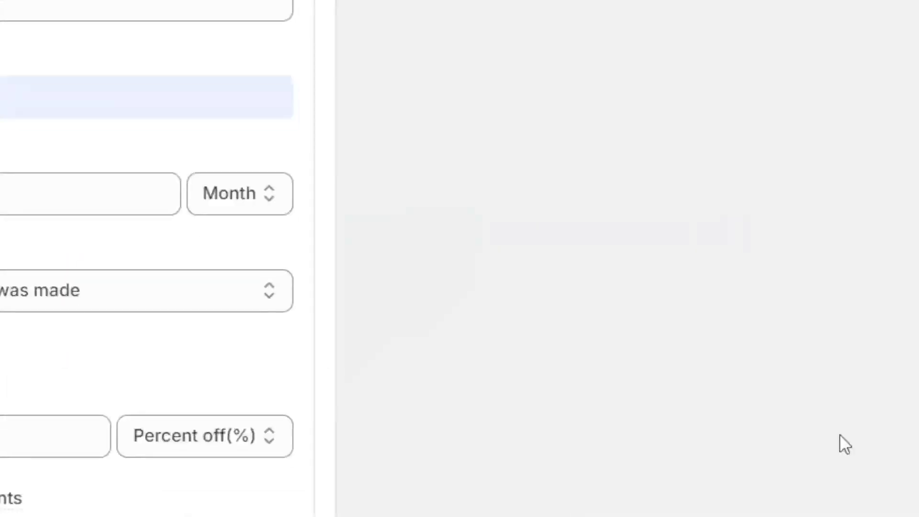
Create the monthly 13%-off fire blanket plan and read the Go Live widget instructions.
{"action": "scroll", "coordinate": [917, 446], "scroll_direction": "up", "scroll_amount": 5}
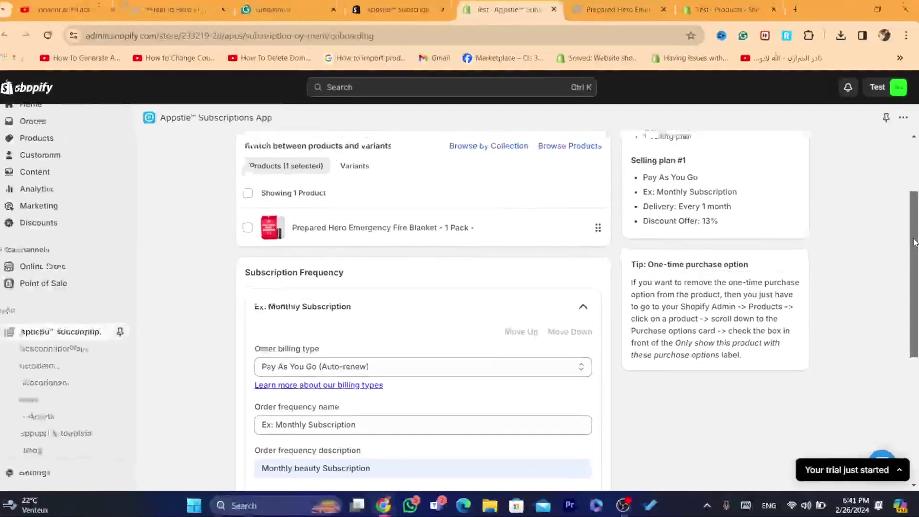
{"action": "scroll", "coordinate": [916, 445], "scroll_direction": "down", "scroll_amount": 5}
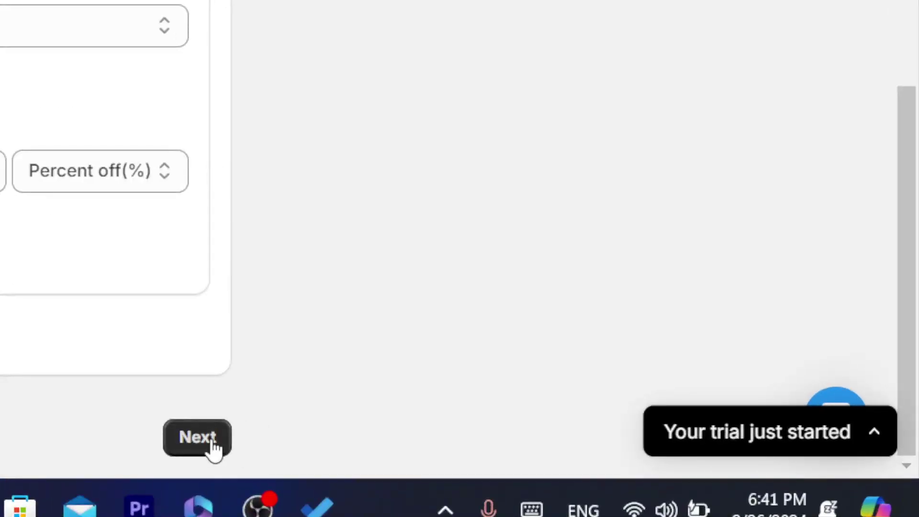
{"action": "left_click", "coordinate": [600, 470]}
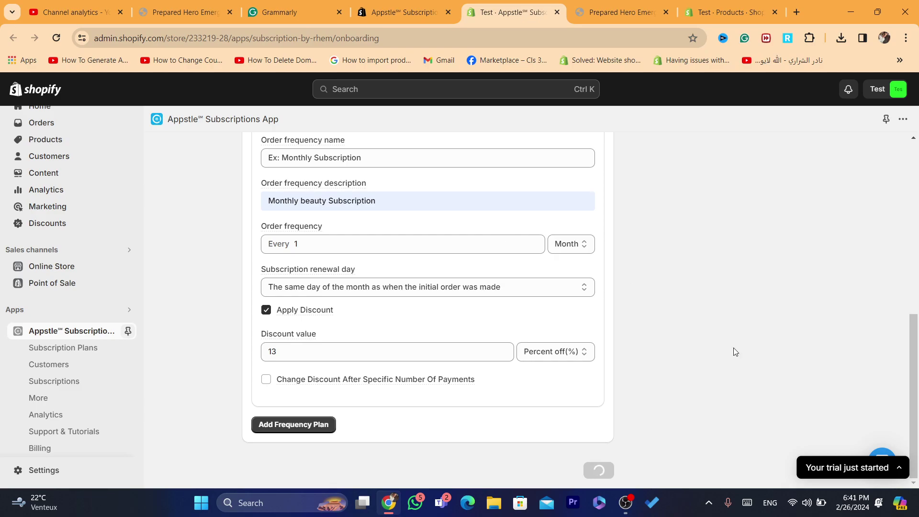
{"action": "scroll", "coordinate": [910, 344], "scroll_direction": "up", "scroll_amount": 5}
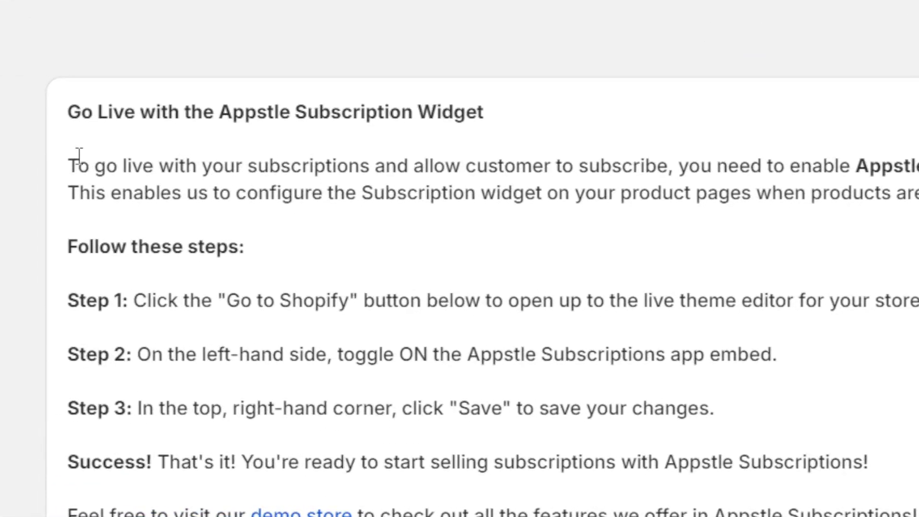
{"action": "left_click_drag", "start_coordinate": [255, 216], "coordinate": [393, 230]}
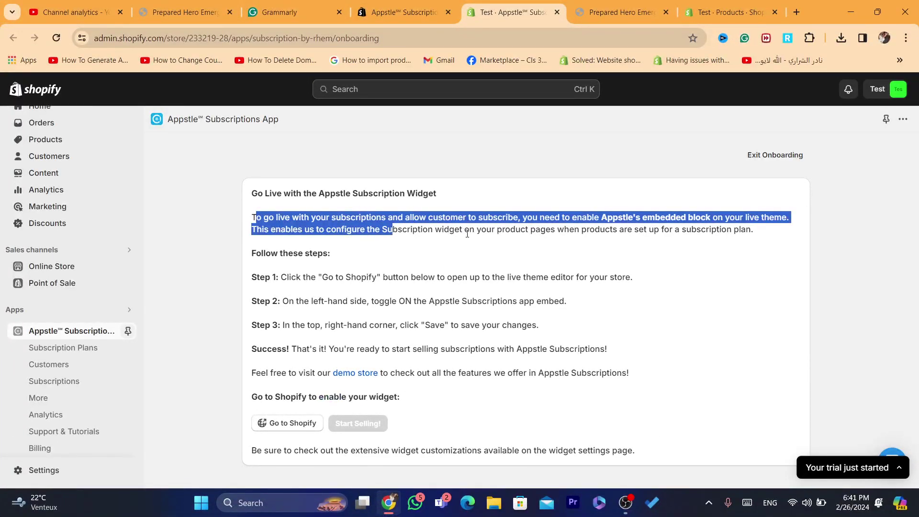
{"action": "left_click", "coordinate": [467, 234]}
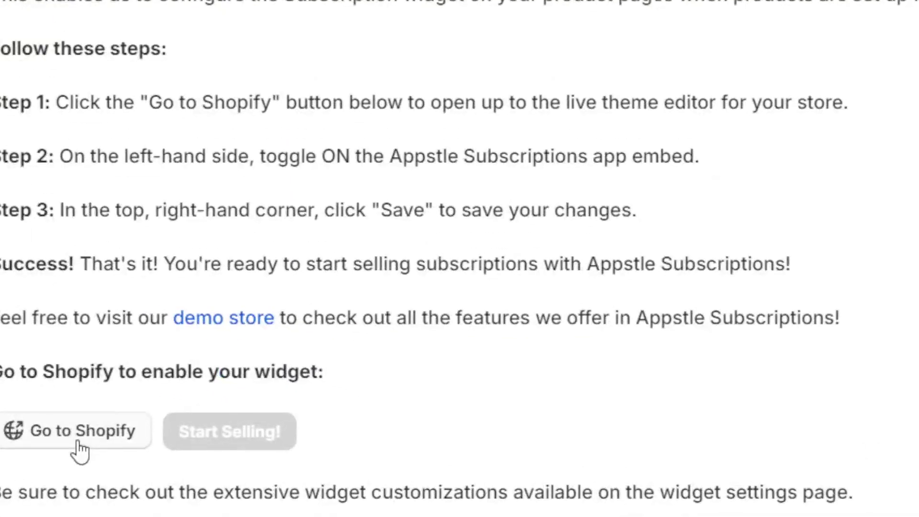
Enable the Appstle Subscriptions app embed in the live Dawn theme, save it, and return to onboarding.
{"action": "left_click", "coordinate": [79, 437]}
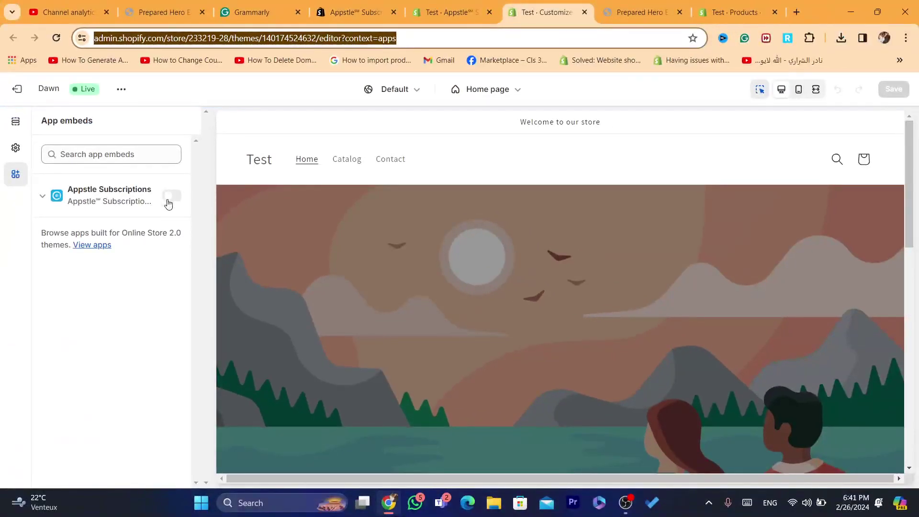
{"action": "left_click", "coordinate": [160, 222]}
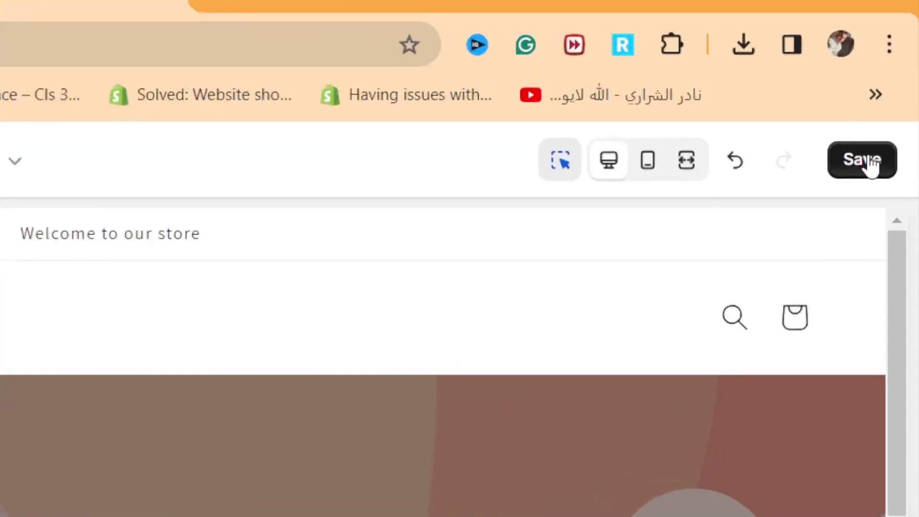
{"action": "left_click", "coordinate": [896, 90]}
{"action": "left_click", "coordinate": [862, 160]}
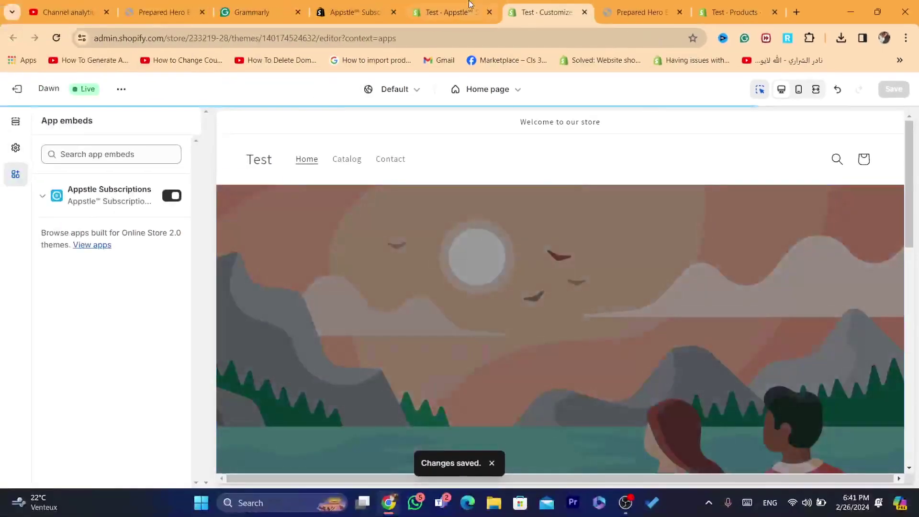
{"action": "left_click", "coordinate": [469, 6]}
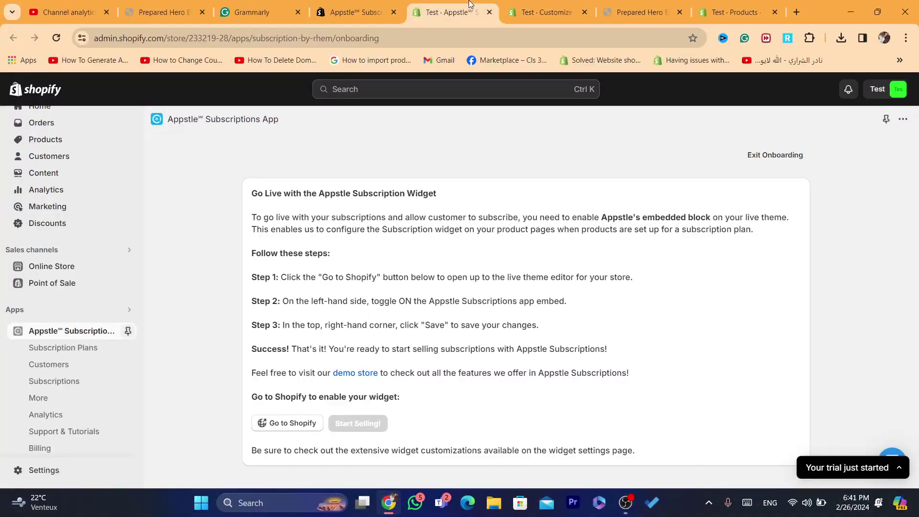
Select Subscribe and save on the fire blanket preview and check the 26.09 dh monthly line.
{"action": "left_click", "coordinate": [607, 6]}
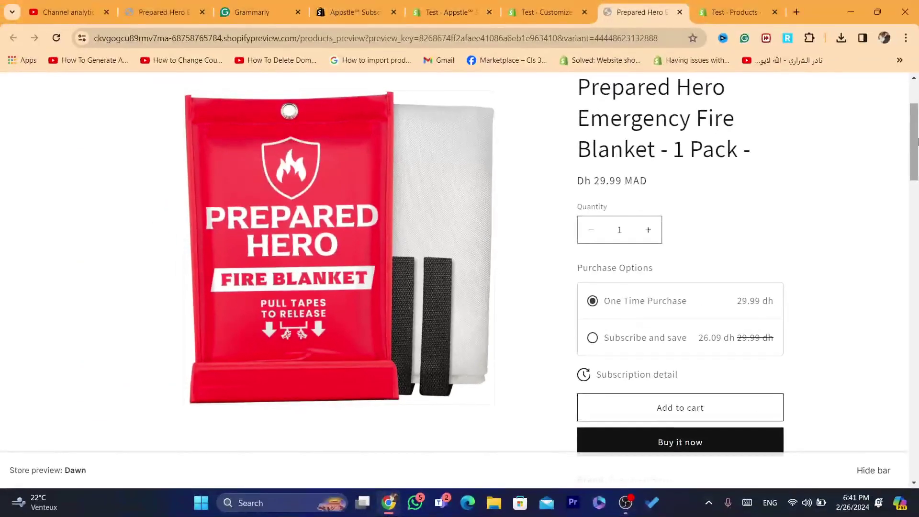
{"action": "scroll", "coordinate": [343, 306], "scroll_direction": "down", "scroll_amount": 2}
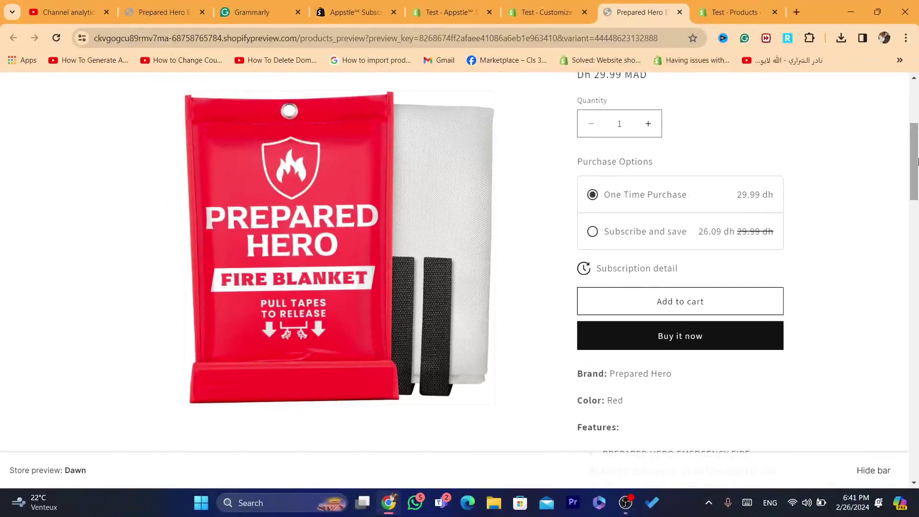
{"action": "left_click", "coordinate": [282, 146]}
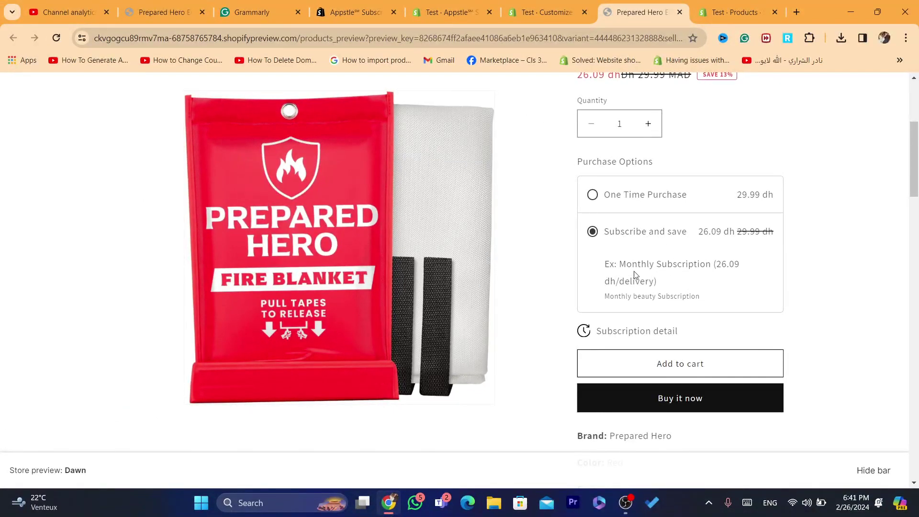
{"action": "left_click_drag", "start_coordinate": [616, 260], "coordinate": [694, 272]}
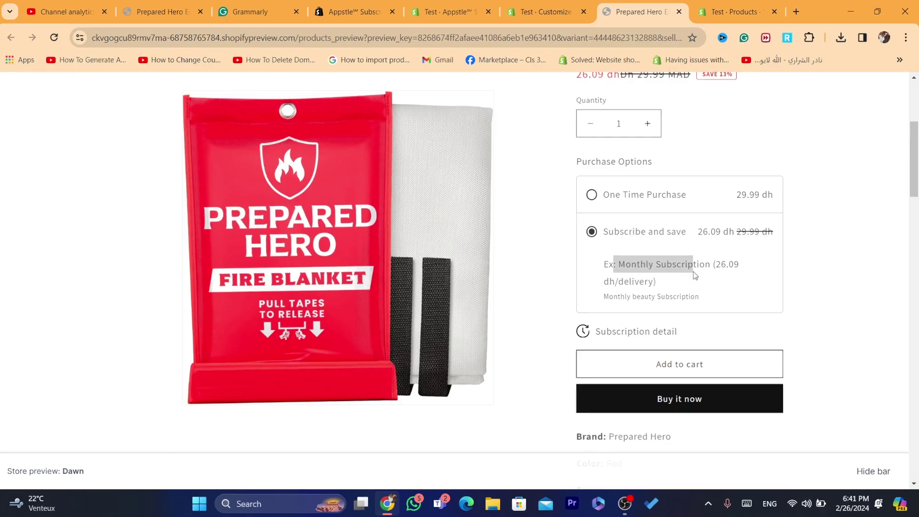
{"action": "left_click", "coordinate": [695, 272]}
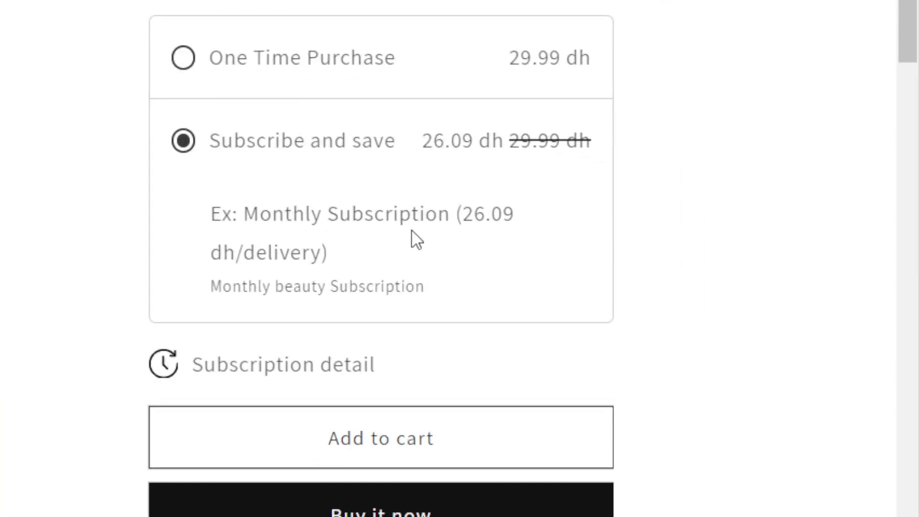
{"action": "triple_click", "coordinate": [416, 240]}
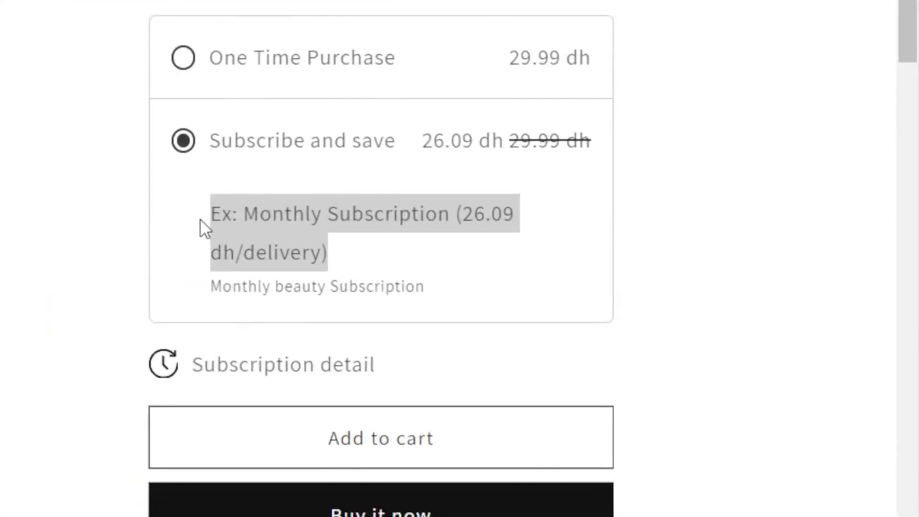
{"action": "left_click_drag", "start_coordinate": [596, 265], "coordinate": [708, 285]}
{"action": "left_click", "coordinate": [455, 277]}
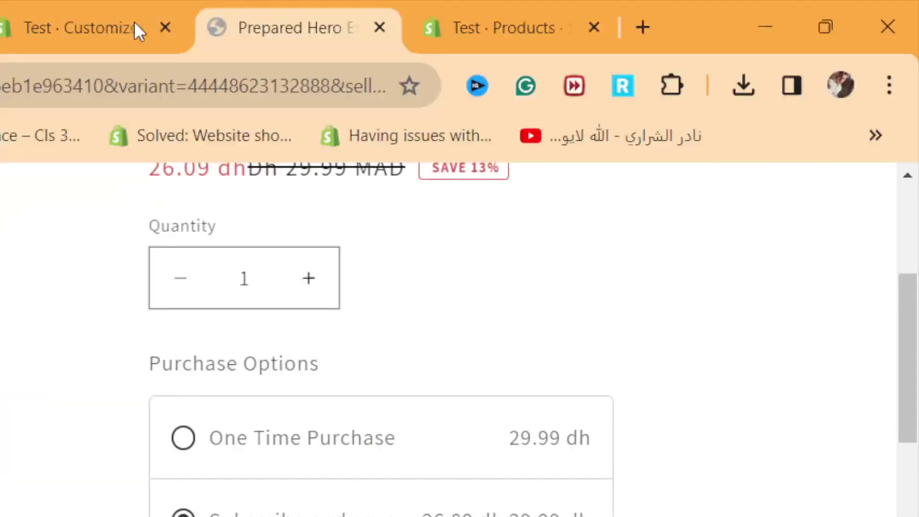
Look over the theme editor and onboarding tabs, then recheck the fire blanket product preview.
{"action": "left_click", "coordinate": [555, 8]}
{"action": "left_click", "coordinate": [78, 8]}
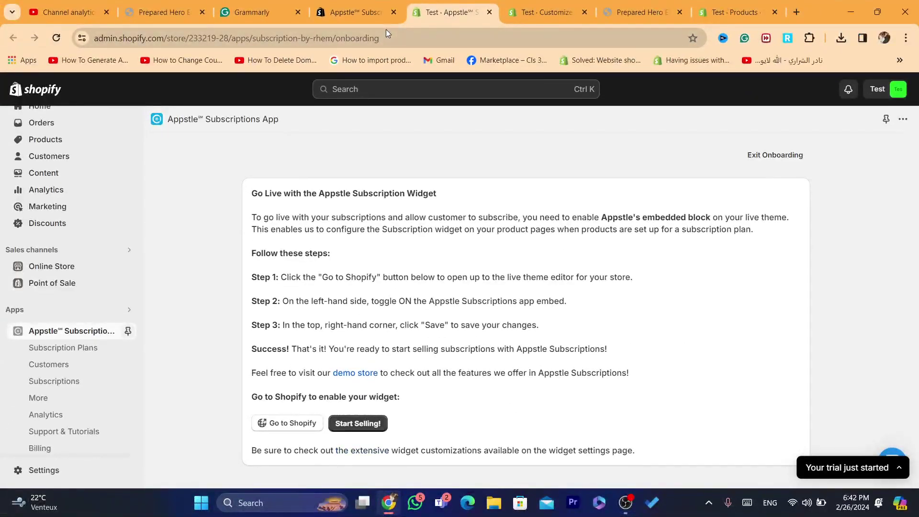
{"action": "left_click", "coordinate": [560, 5]}
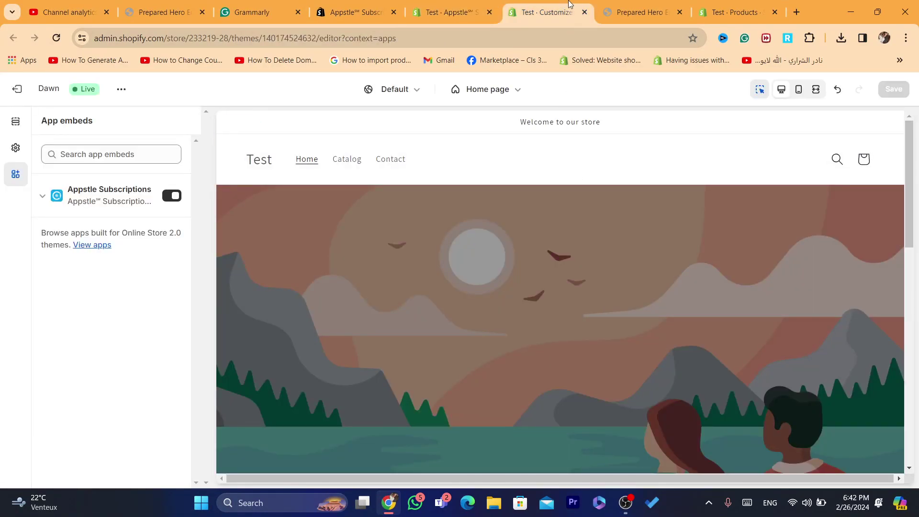
{"action": "left_click", "coordinate": [670, 7]}
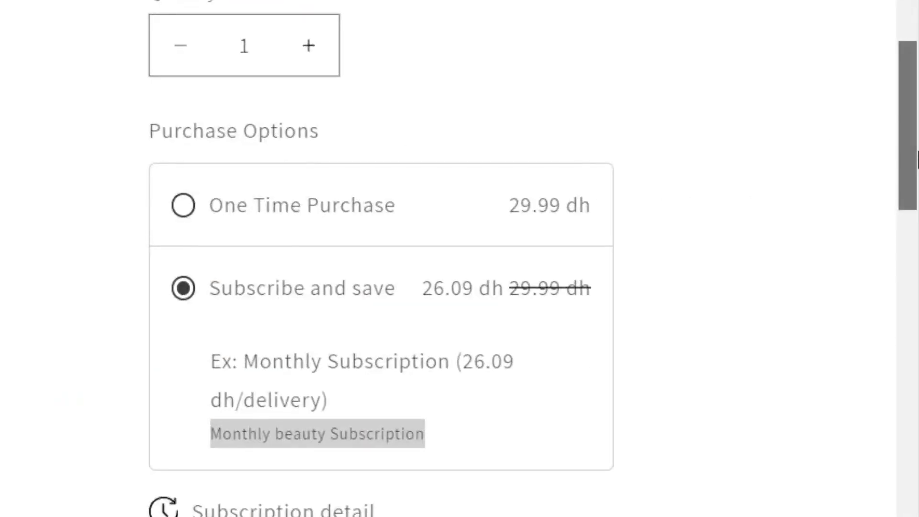
{"action": "scroll", "coordinate": [735, 362], "scroll_direction": "down", "scroll_amount": 5}
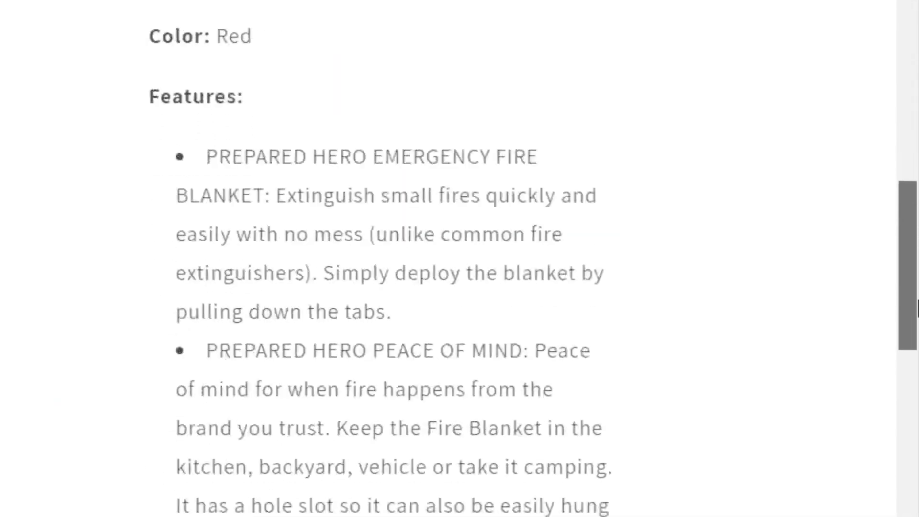
{"action": "scroll", "coordinate": [918, 352], "scroll_direction": "up", "scroll_amount": 10}
{"action": "scroll", "coordinate": [569, 428], "scroll_direction": "up", "scroll_amount": 5}
{"action": "scroll", "coordinate": [312, 314], "scroll_direction": "down", "scroll_amount": 10}
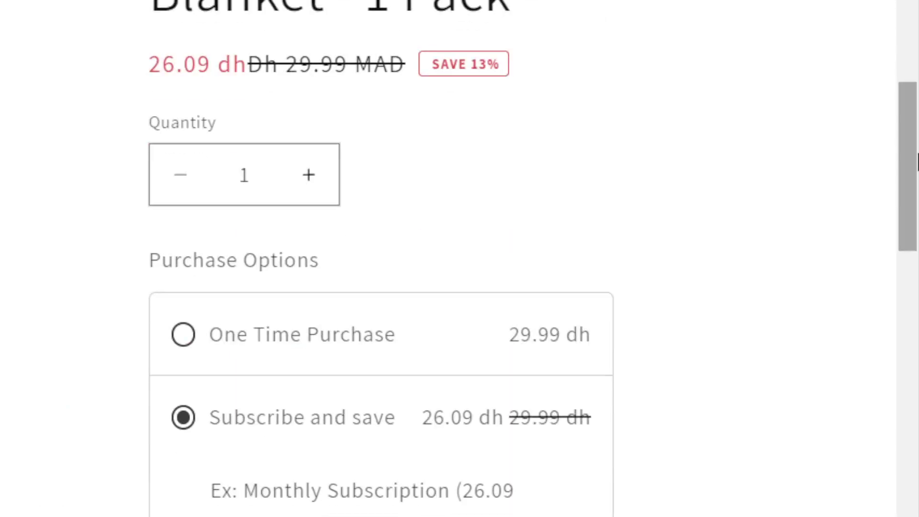